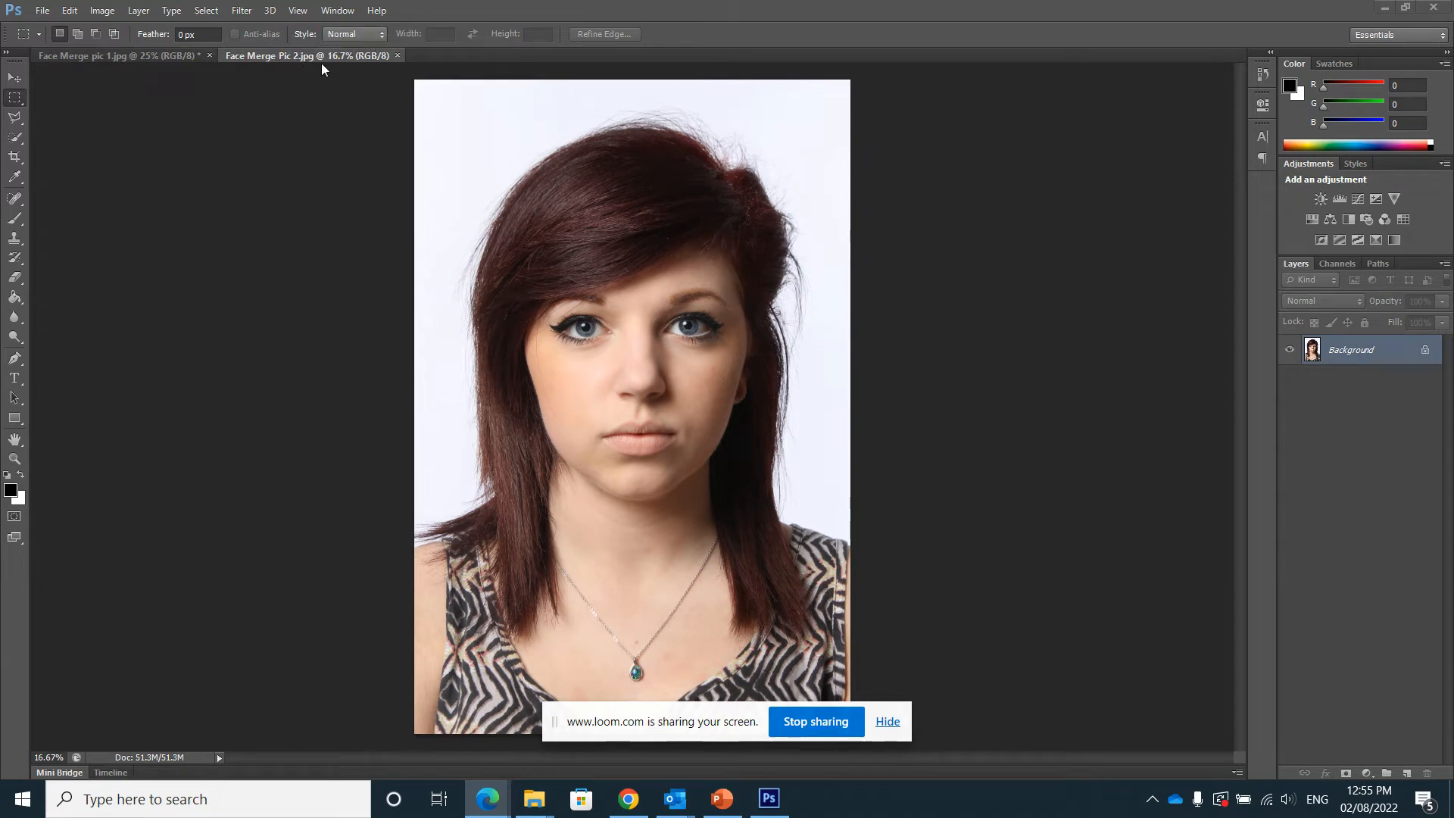
- Copy all of Face Merge Pic 2.jpg into Face Merge pic 1.jpg as a new layer and set its opacity to 47%
click(159, 55)
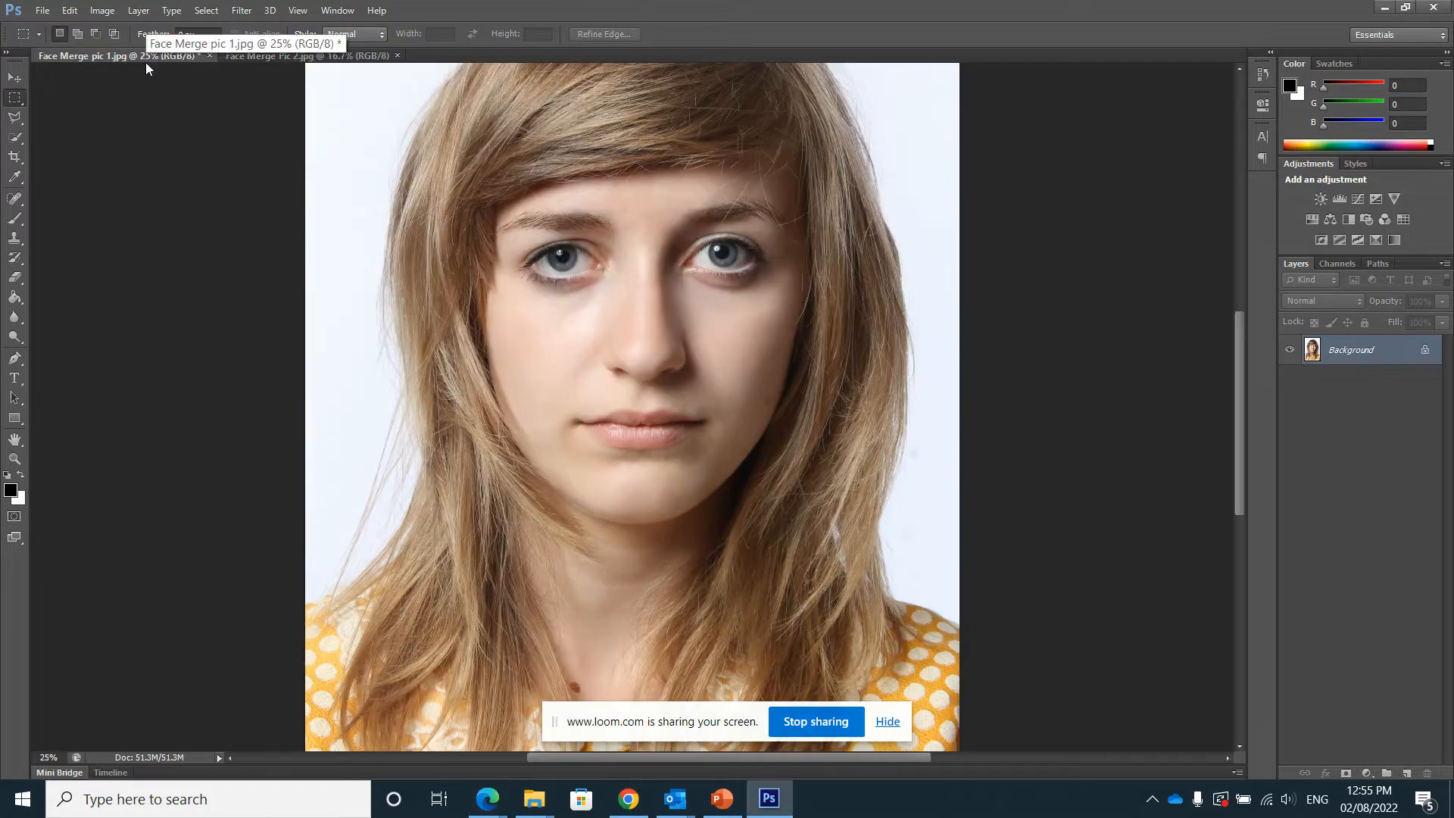
key(ctrl+minus)
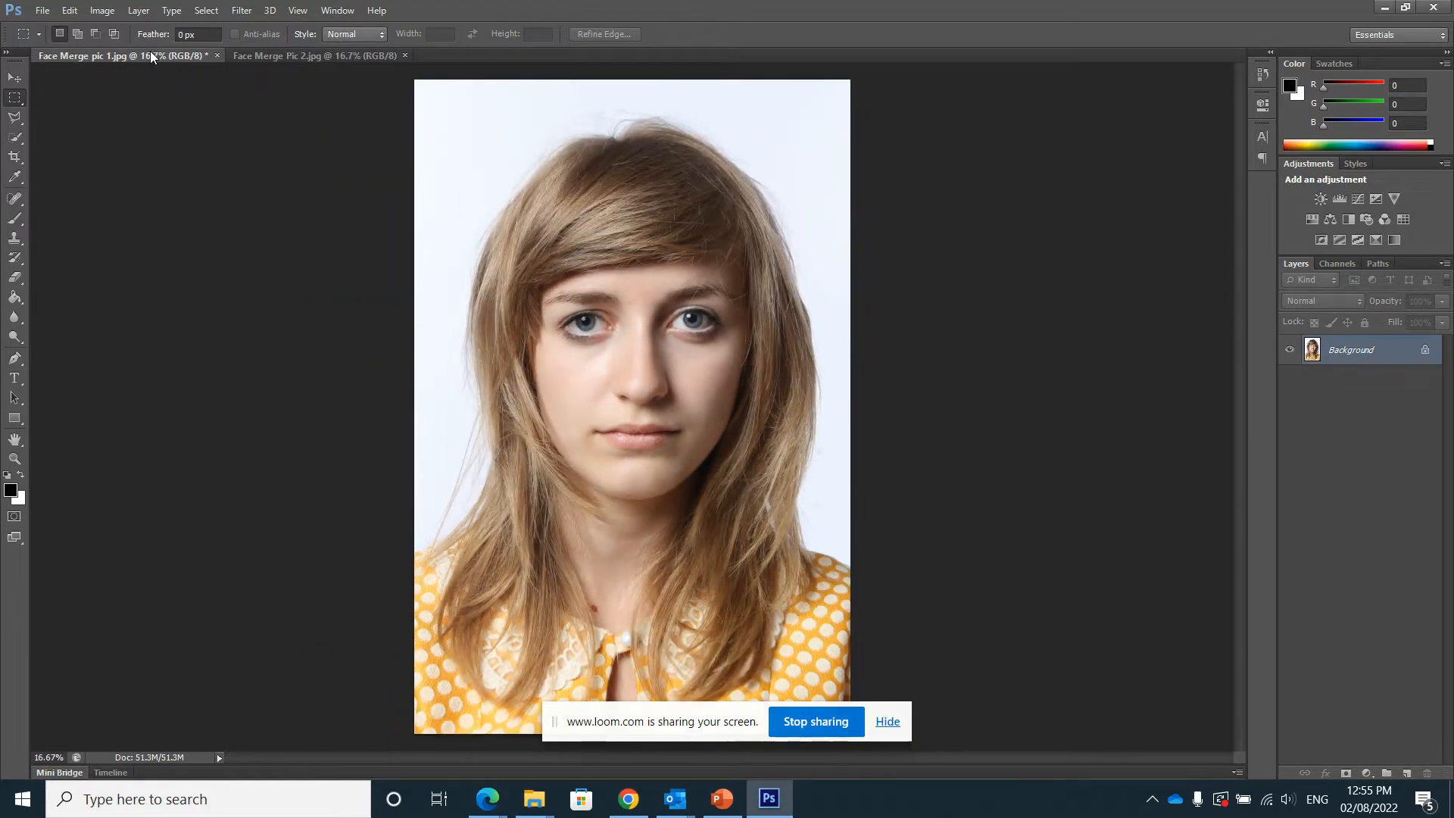
click(300, 53)
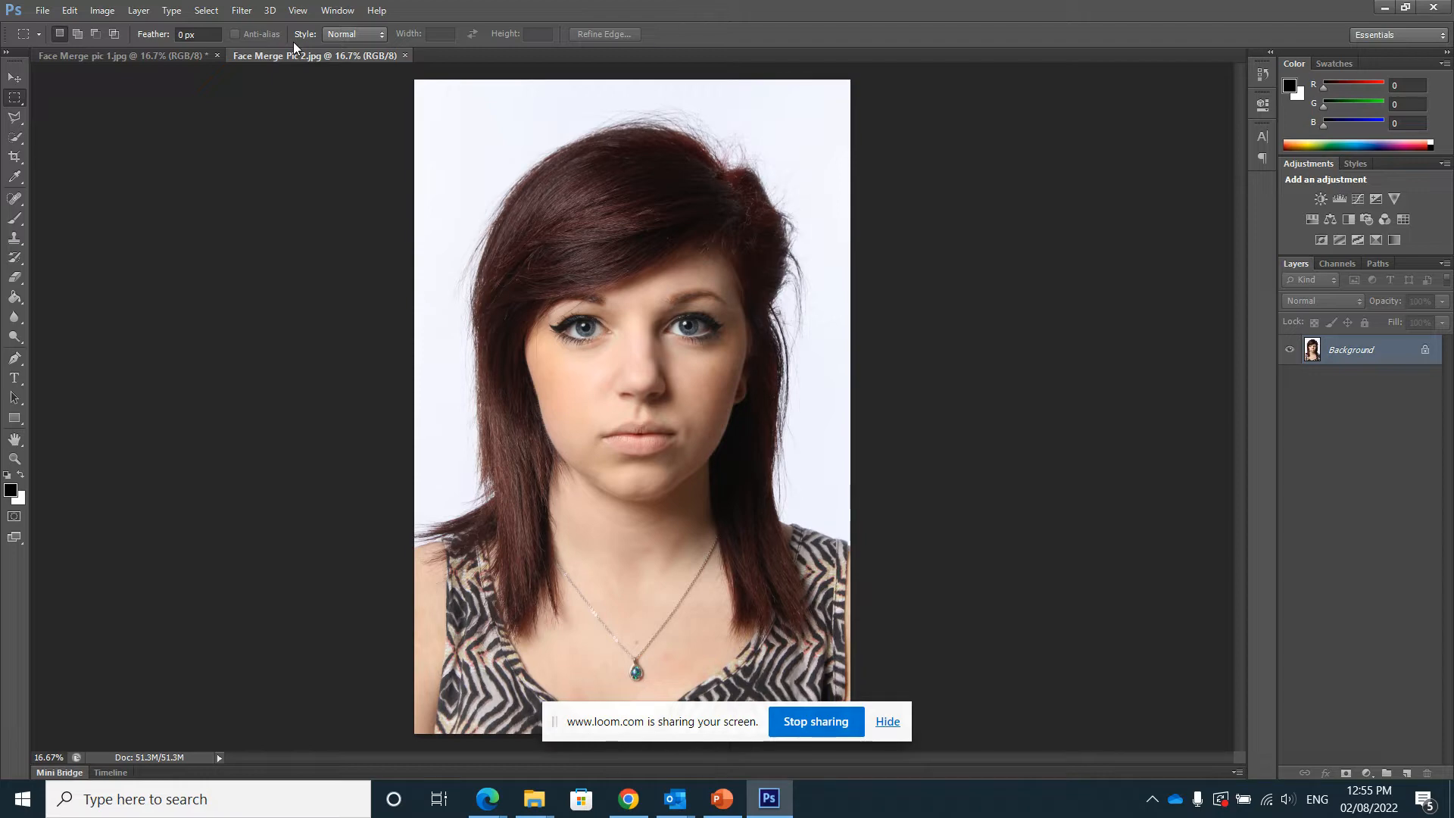
key(ctrl+a)
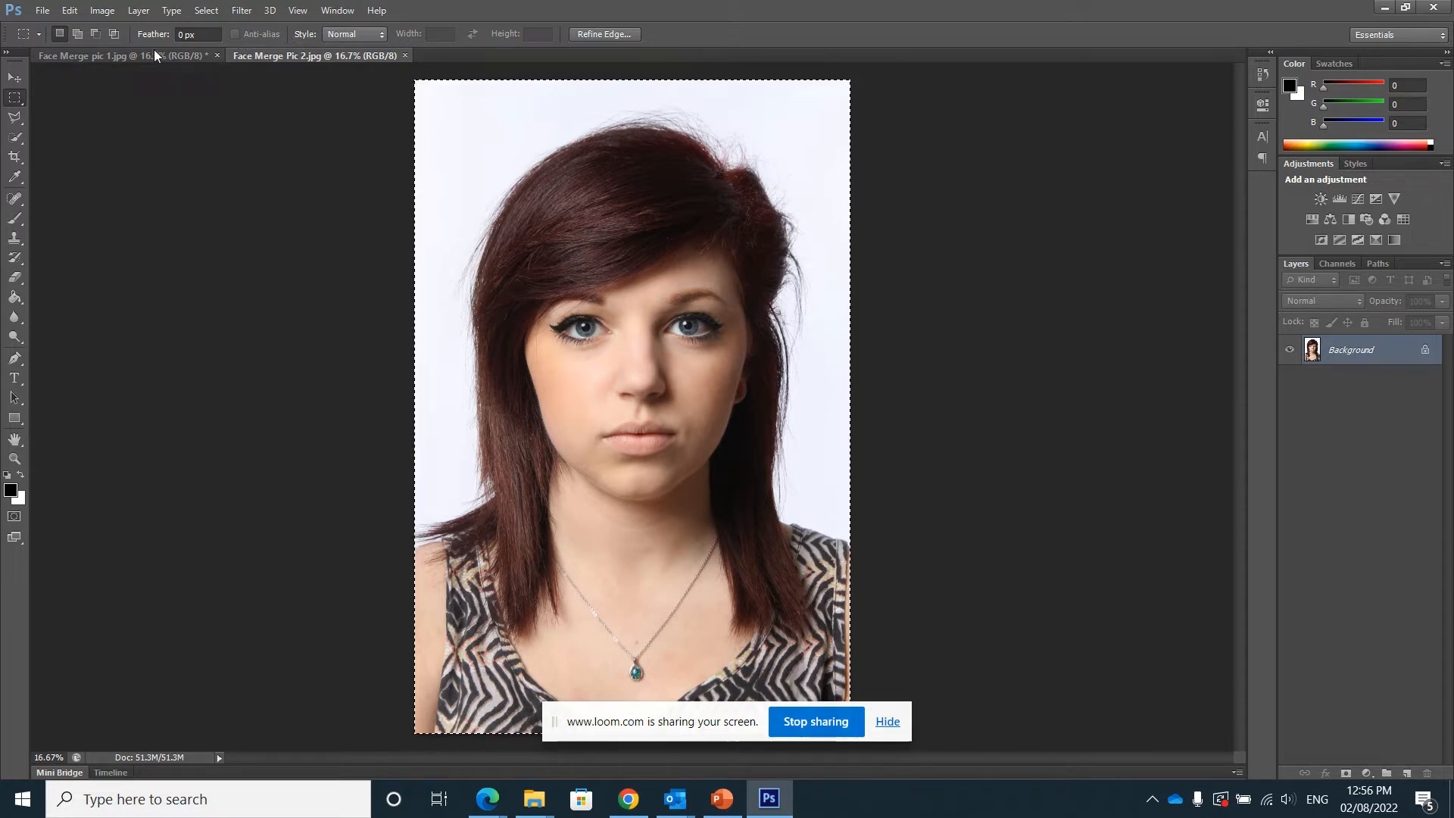
click(92, 55)
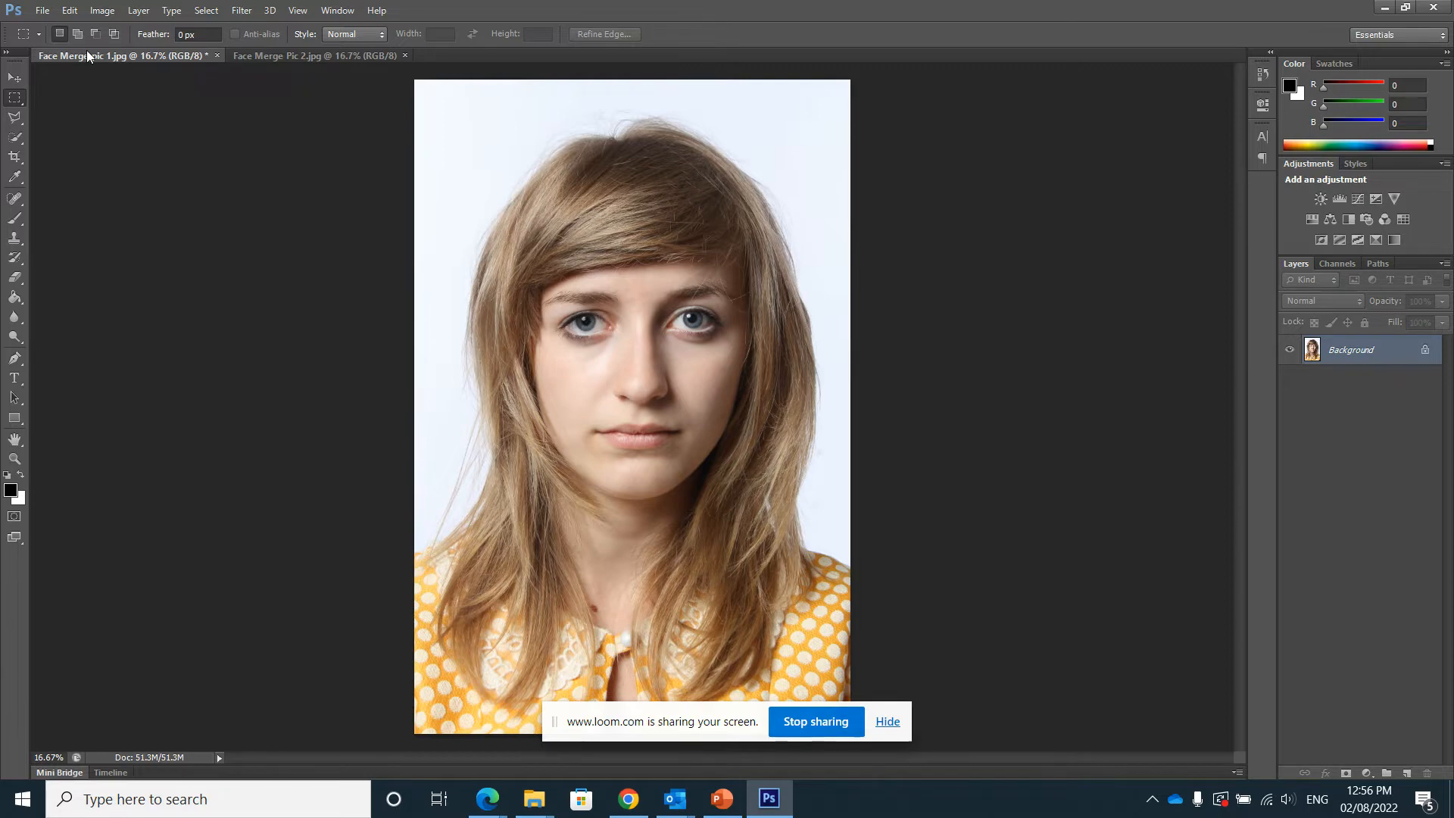
key(ctrl+v)
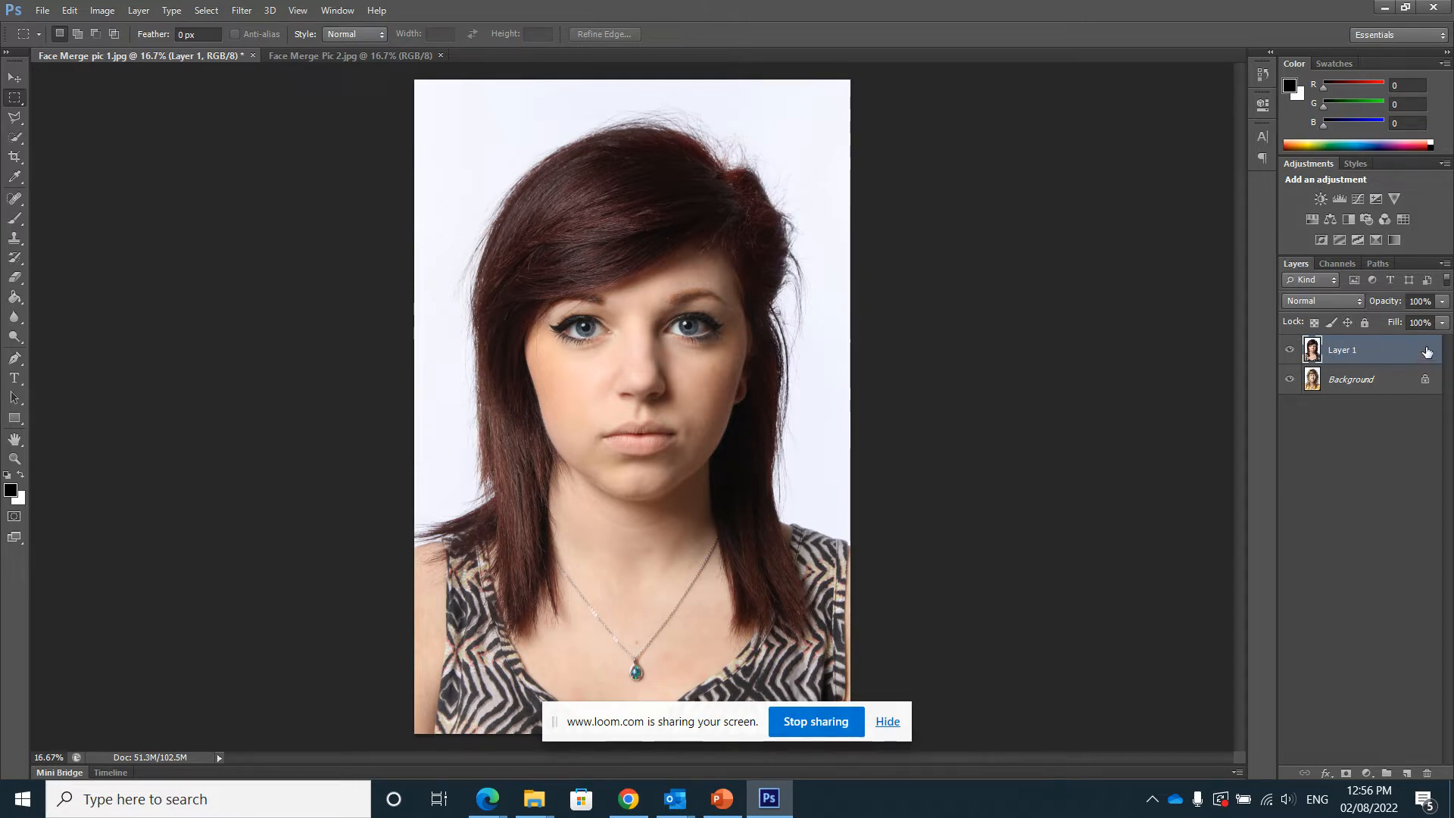
click(1442, 322)
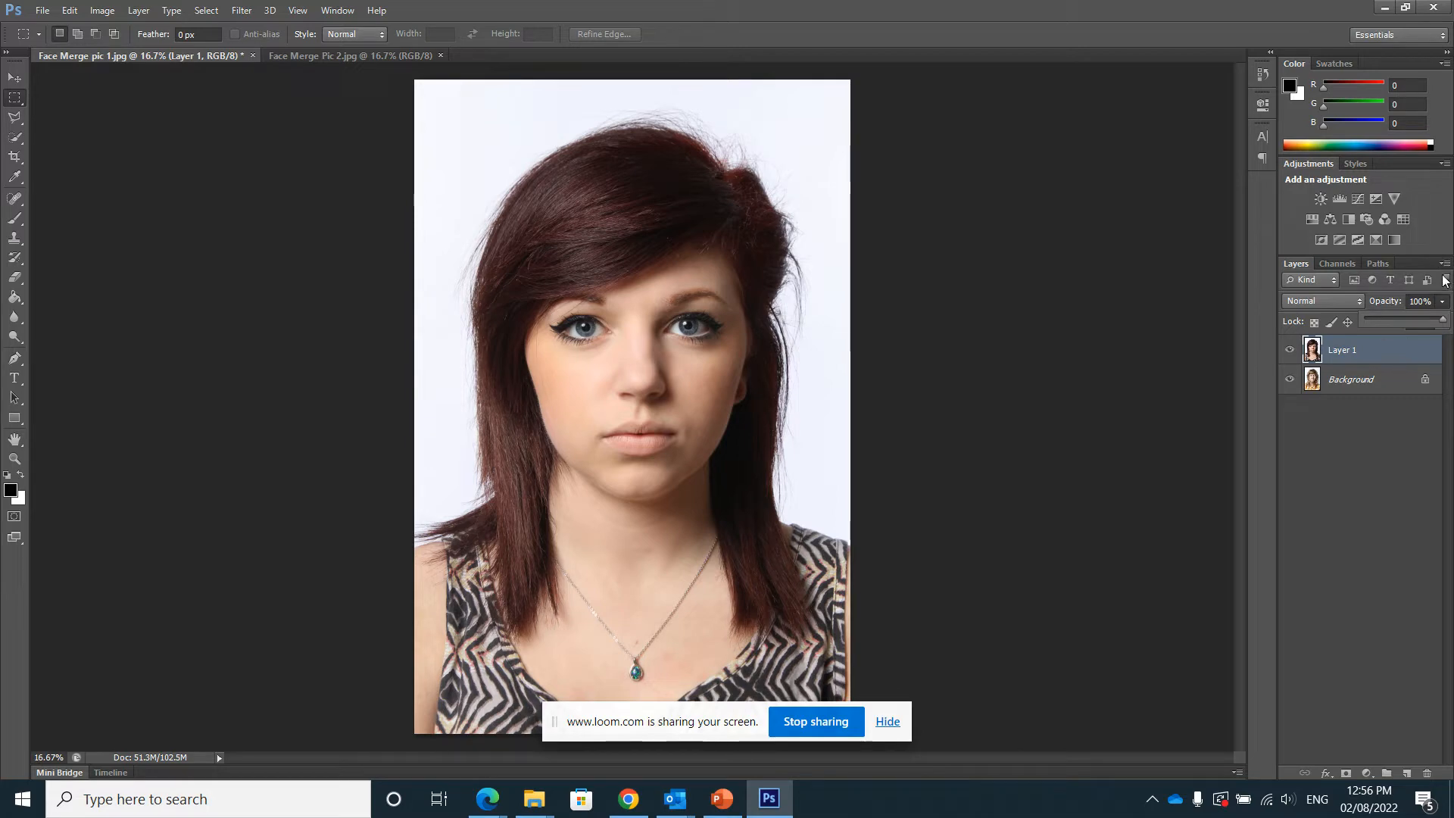
drag(1445, 321, 1401, 316)
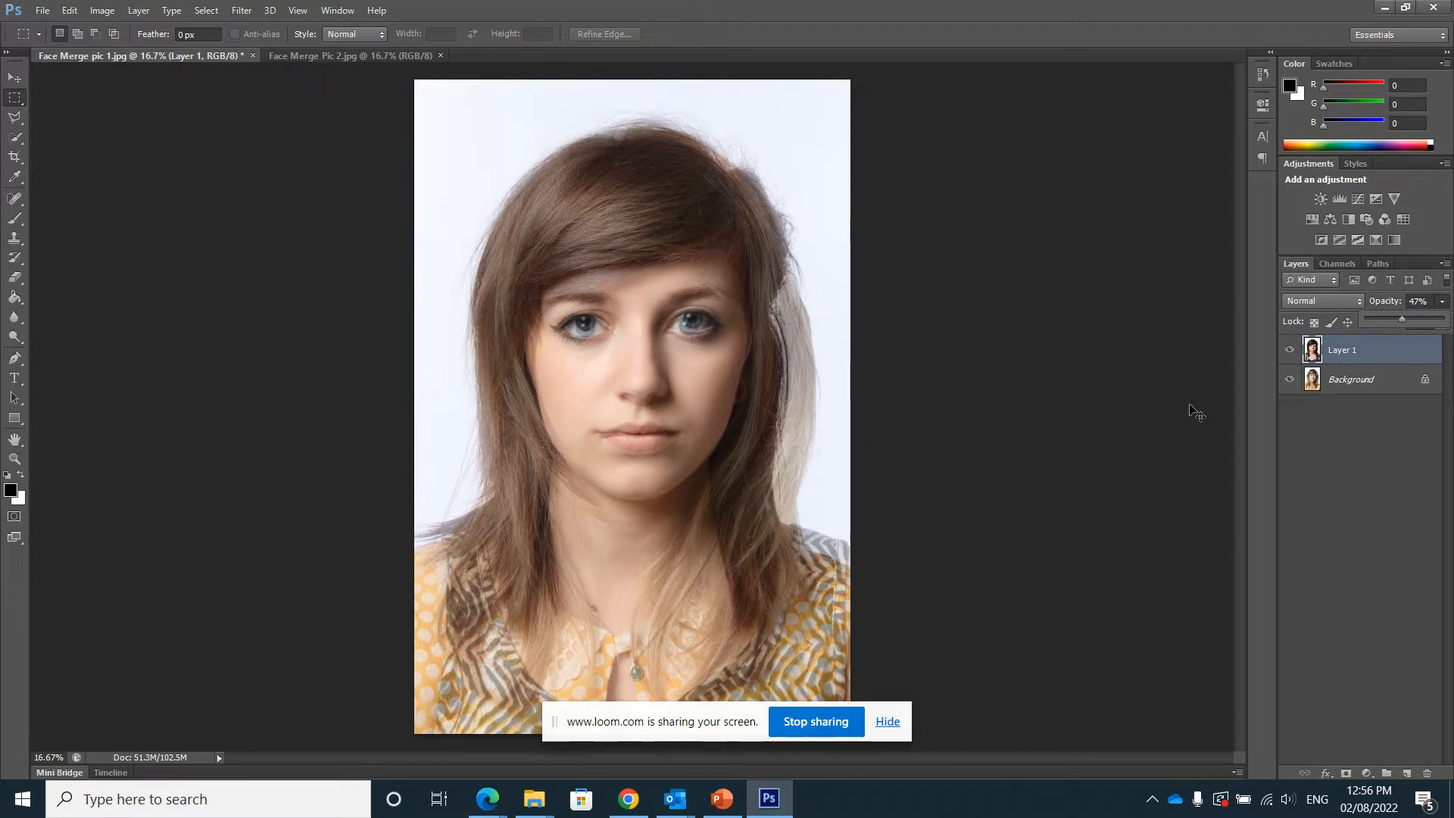
- Free-transform the pasted portrait layer, scaling it proportionally to about 101.4%
key(ctrl+t)
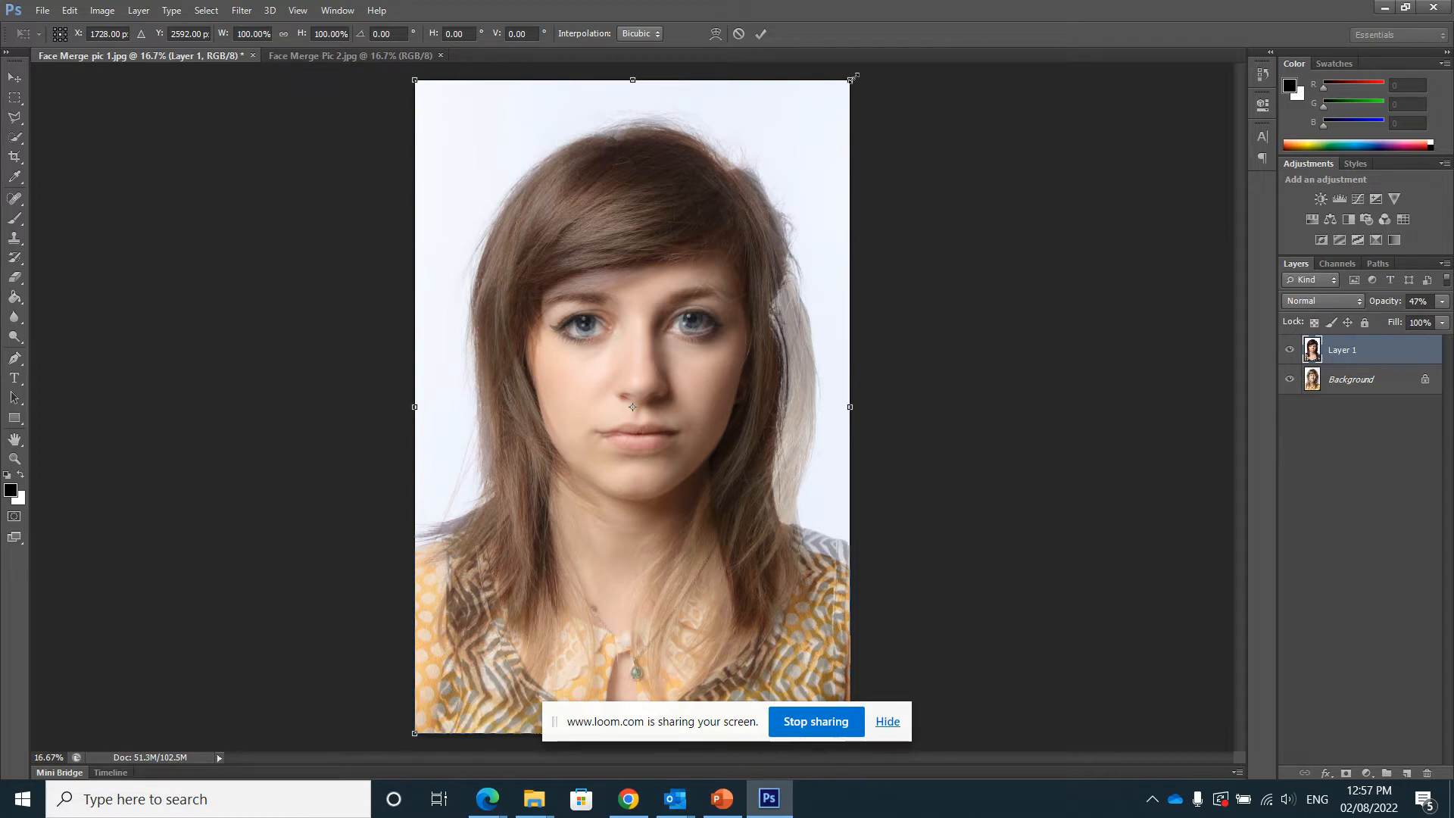
drag(852, 78, 868, 73)
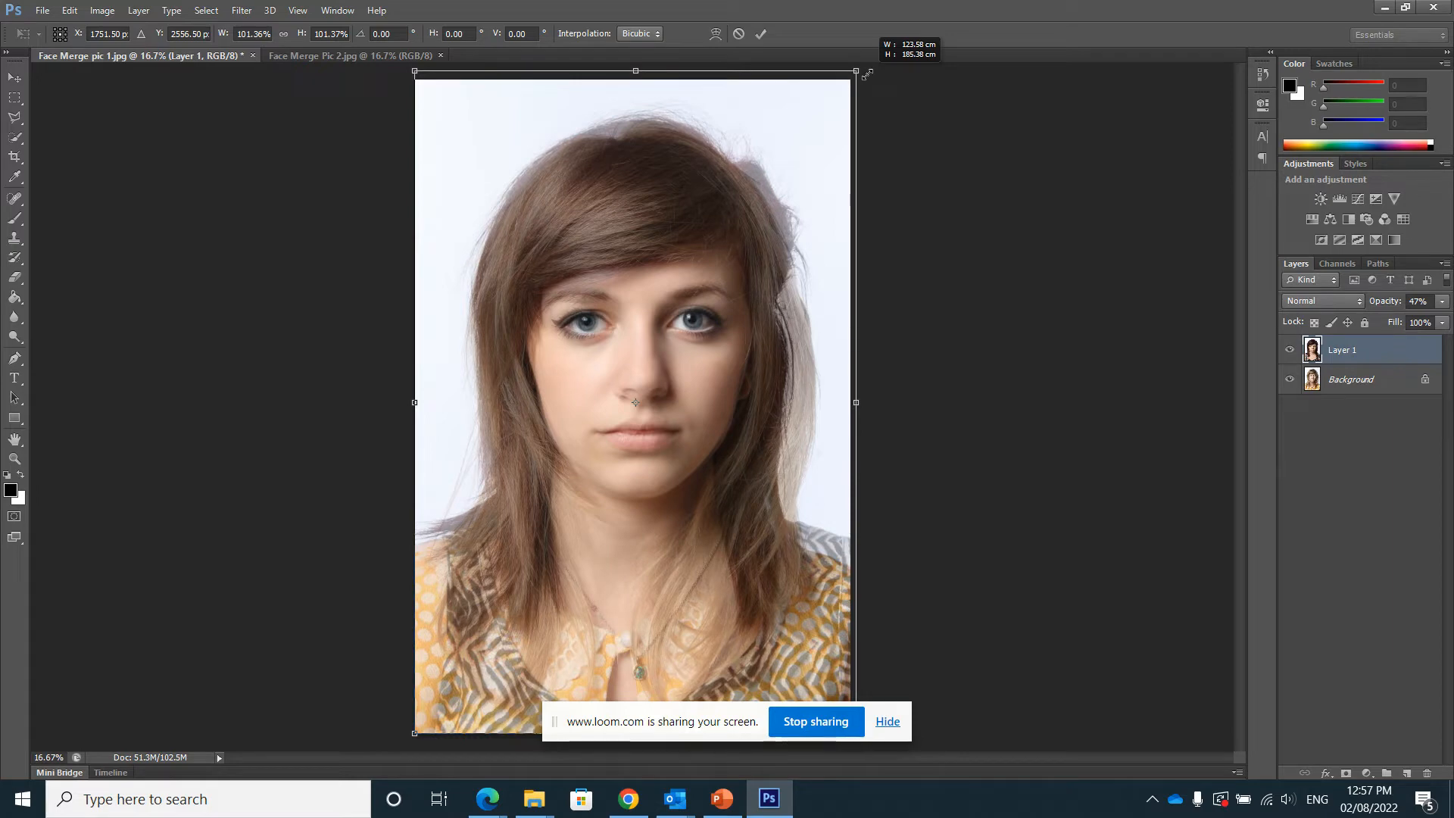
drag(867, 74, 867, 74)
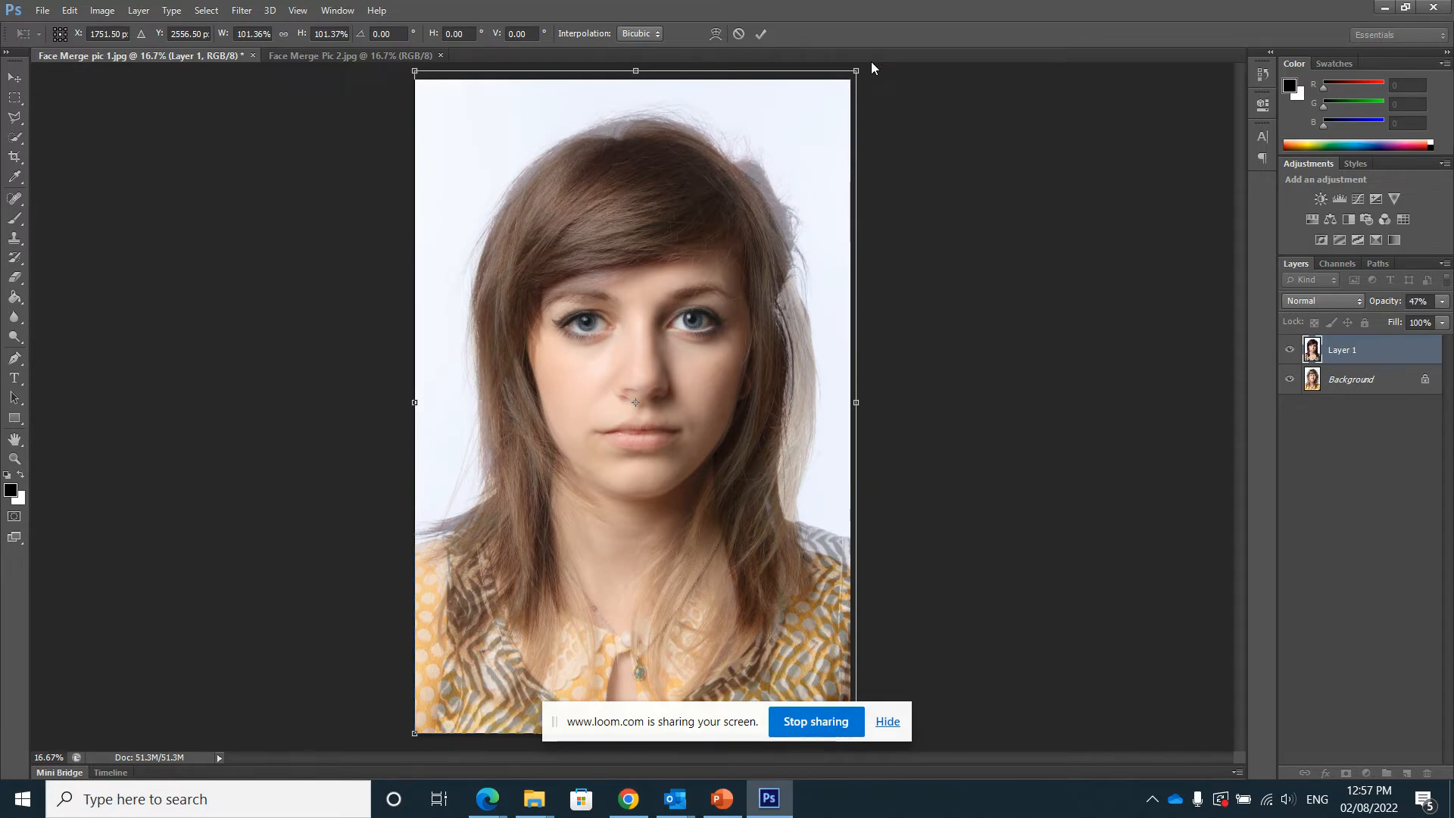
- Move the transformed portrait about 0.7 cm left and 1.1 cm down to line up its facial features with the face underneath
key(ctrl+plus)
key(ctrl+plus)
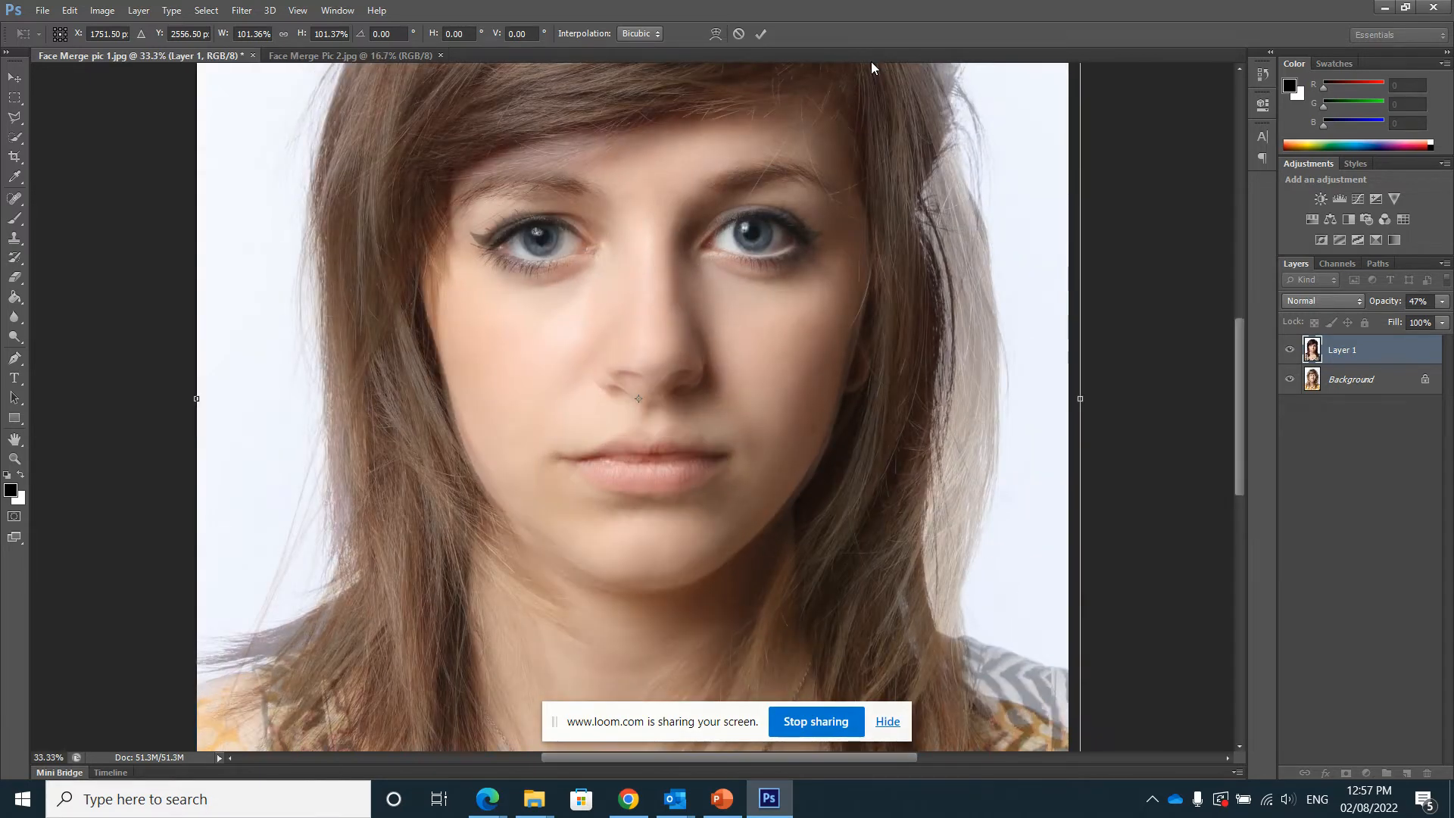
key(ctrl+plus)
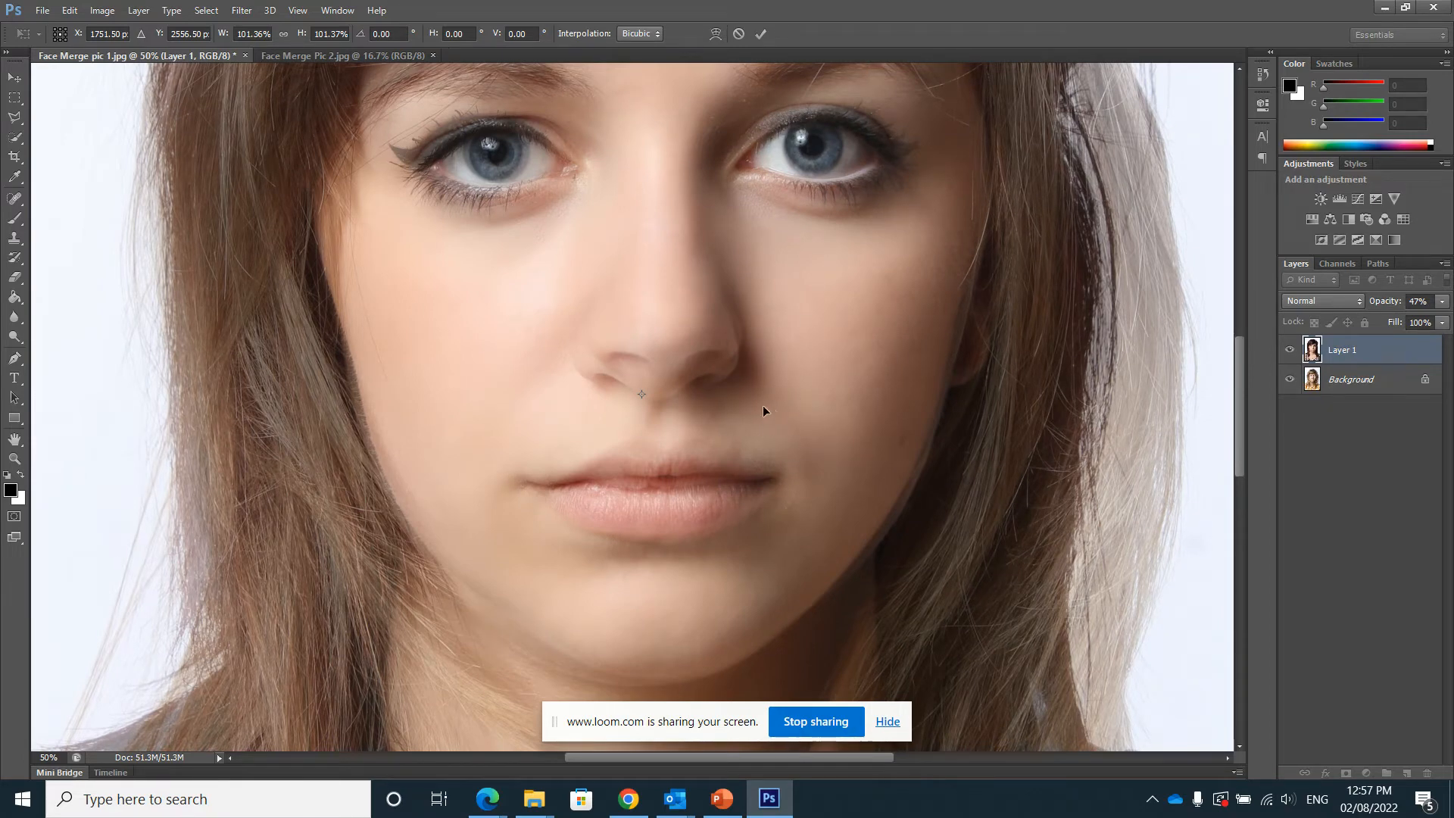
drag(785, 350, 777, 365)
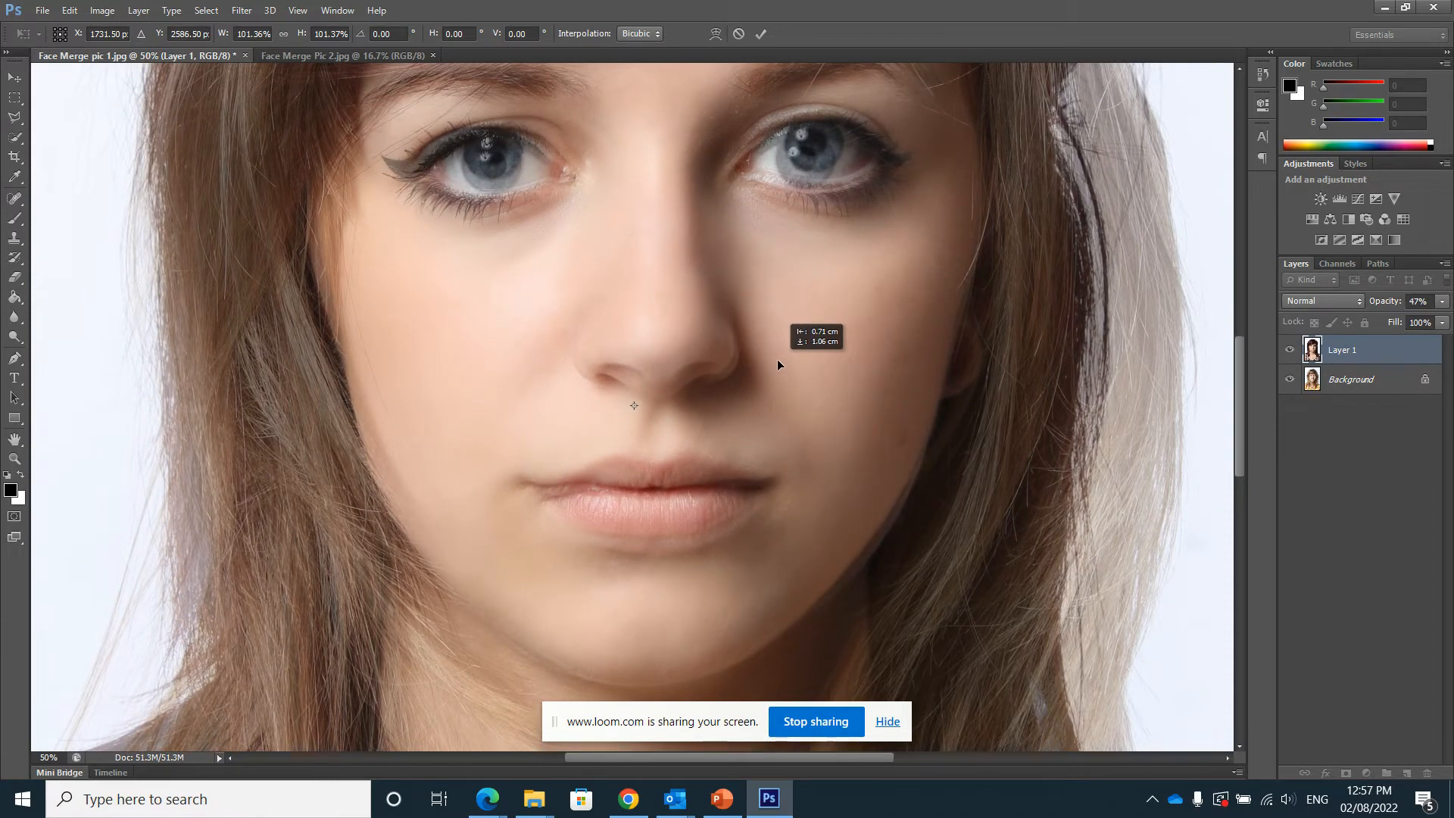
drag(776, 359, 777, 359)
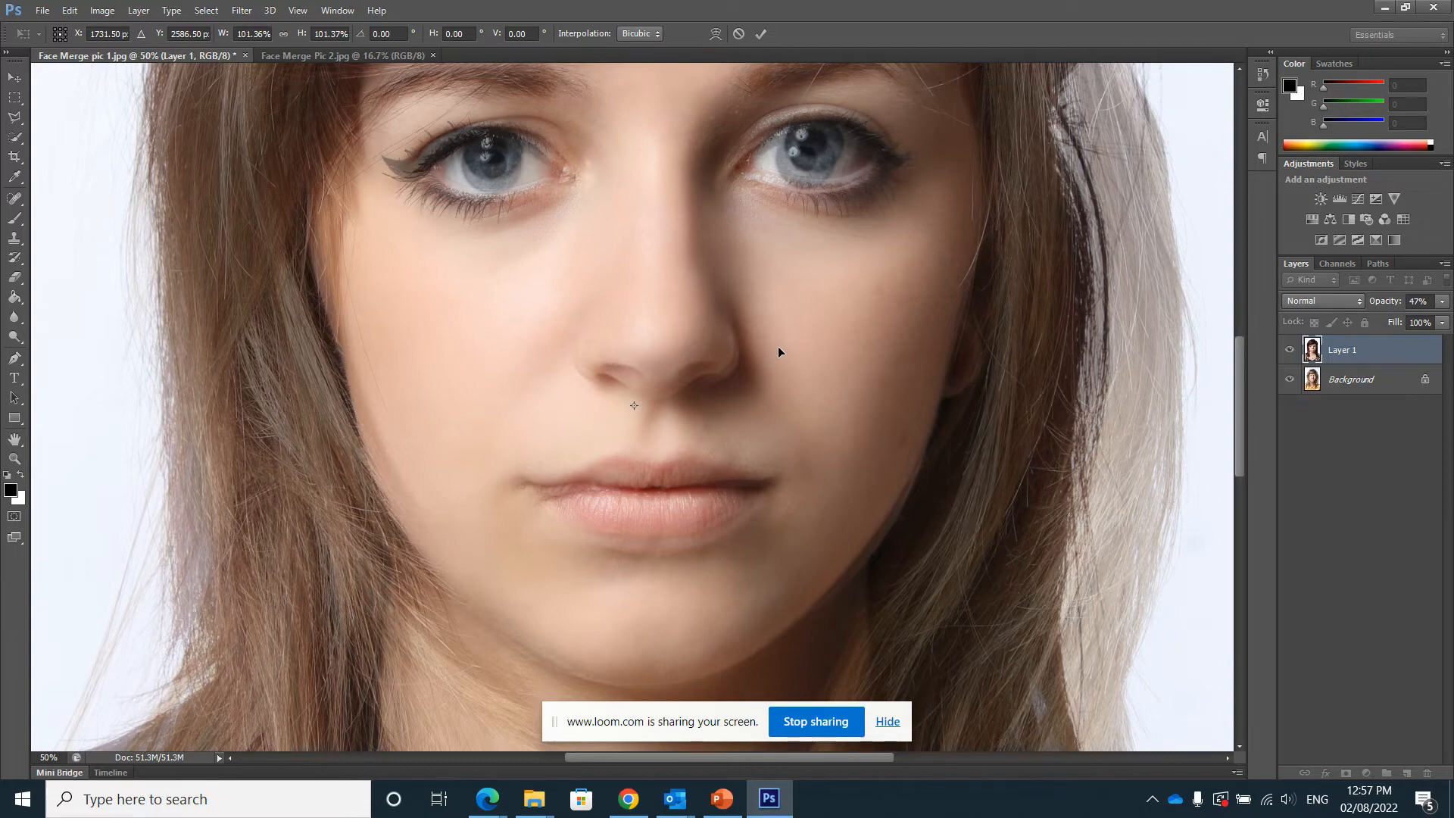
- Enlarge the overlaid portrait proportionally to about 103.1%
key(ctrl+minus)
key(ctrl+minus)
key(ctrl+minus)
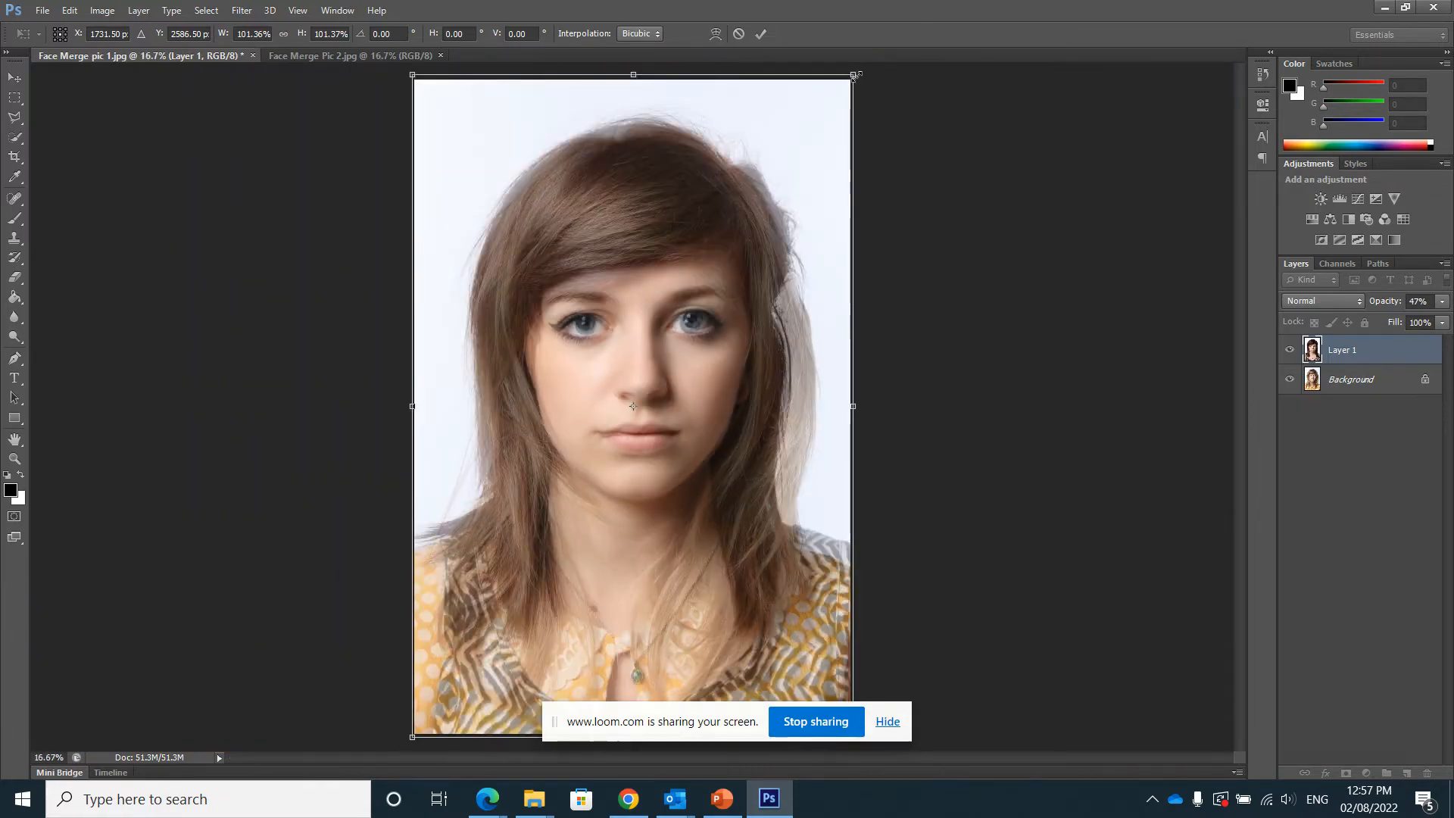
drag(854, 74, 868, 67)
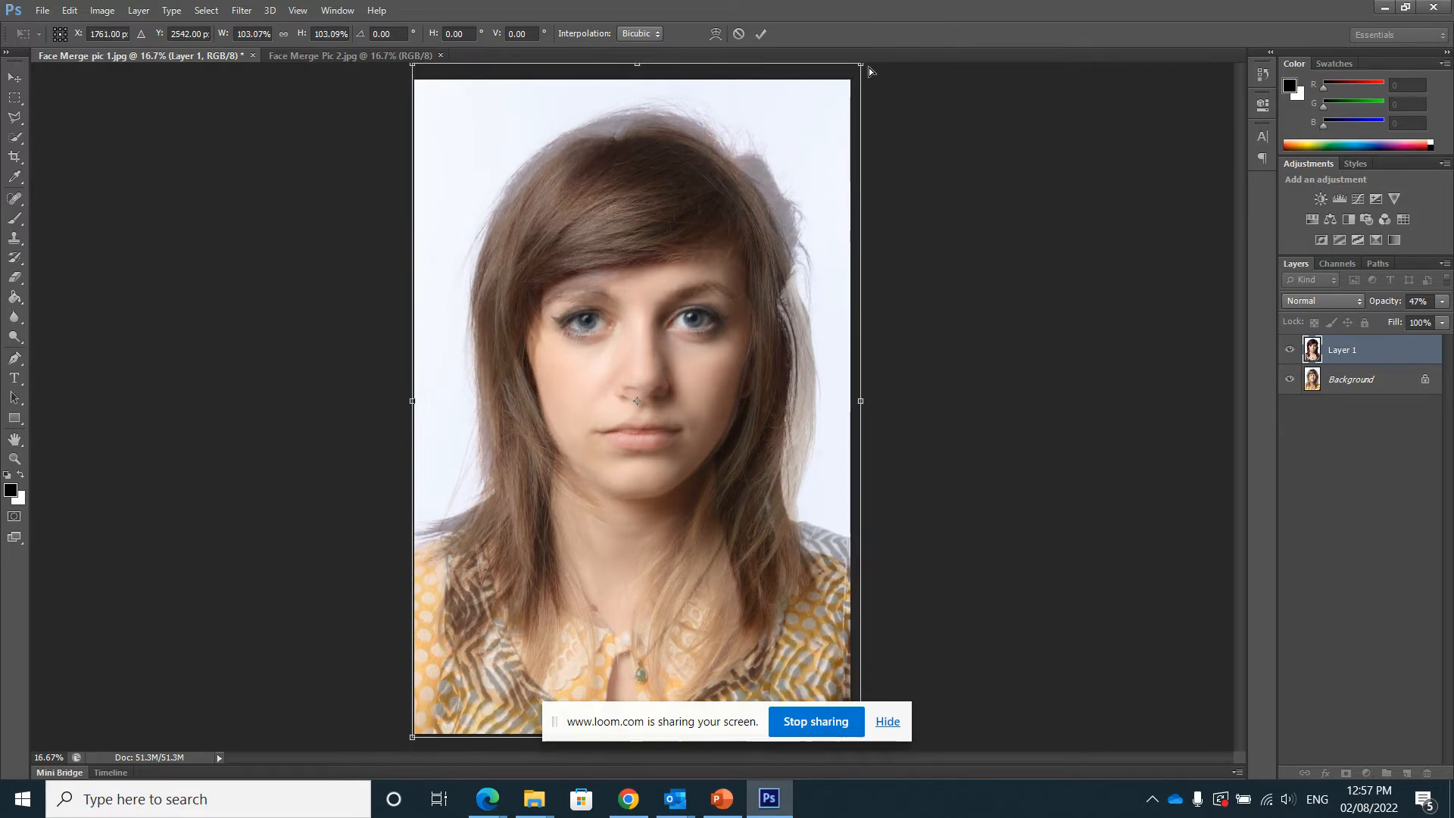
- Nudge the enlarged portrait about 14 px left and 36 px down to align the eyes, nose and mouth of both faces
key(ctrl+plus)
key(ctrl+plus)
key(ctrl+plus)
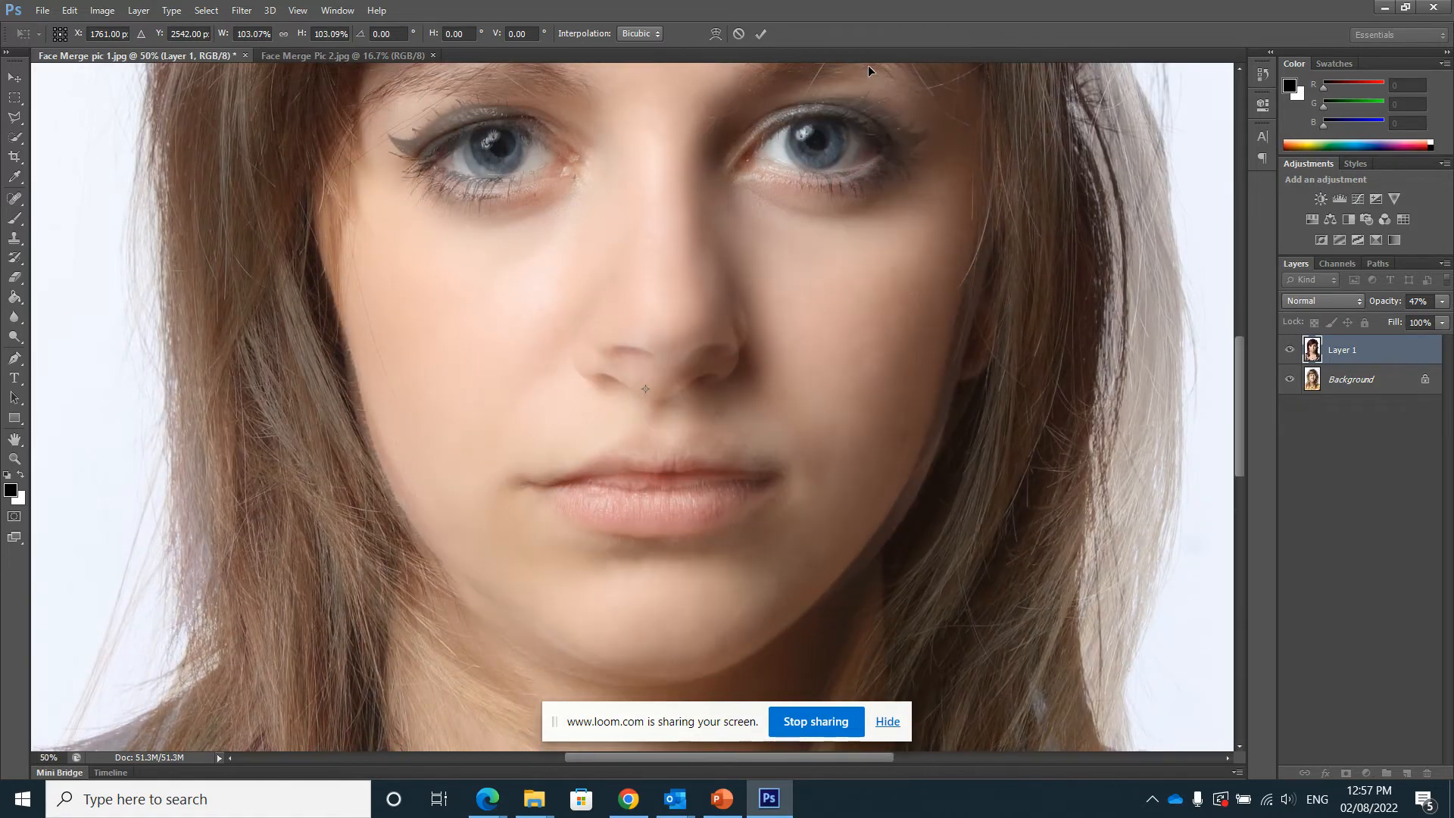
key(Down)
key(Down)
key(Down)
key(Down)
key(Down)
key(Down)
key(Down)
key(Down)
key(Down)
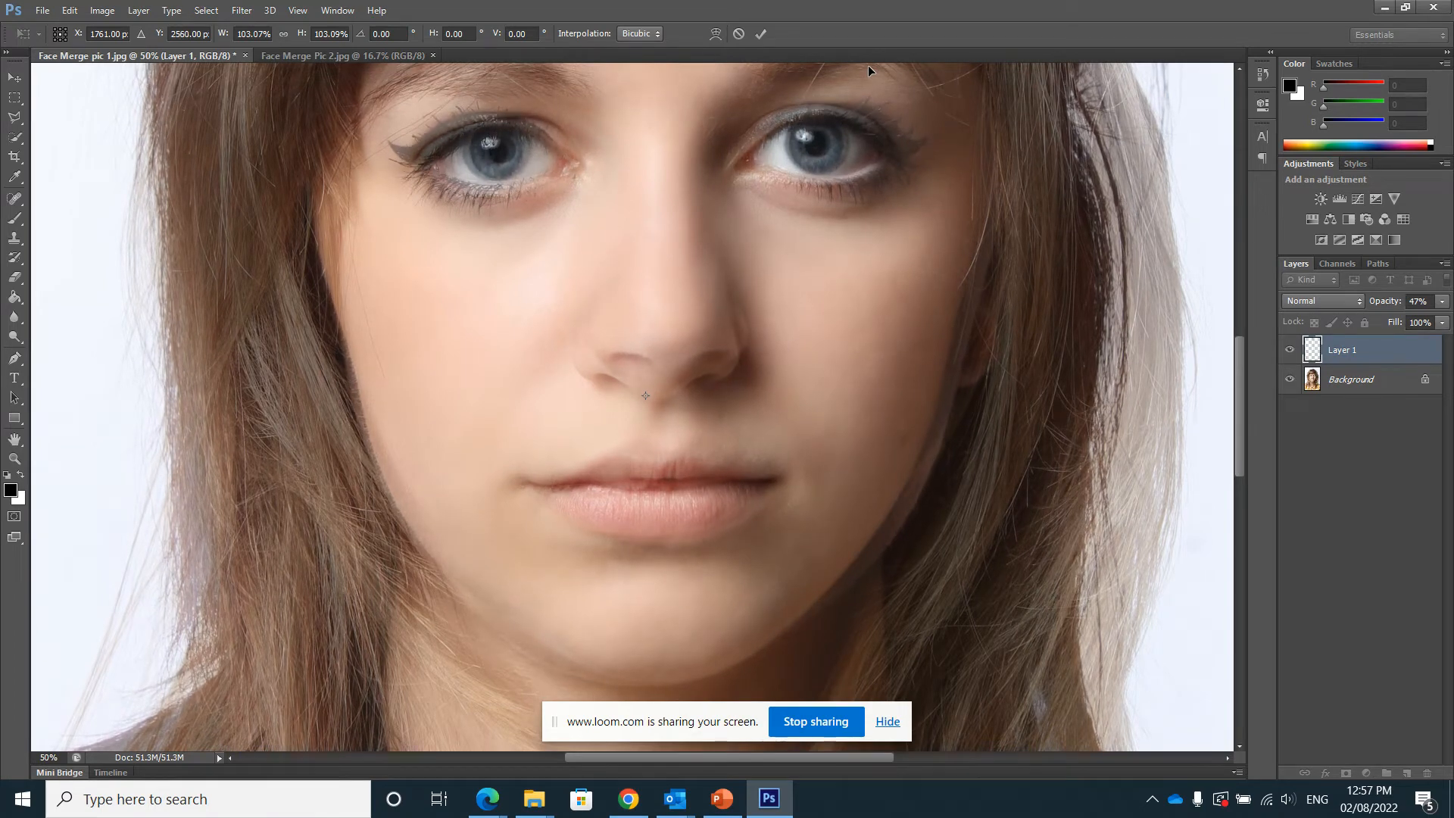
key(Down)
key(Down)
key(Down)
key(Down)
key(Down)
key(Down)
key(Down)
key(Down)
key(Down)
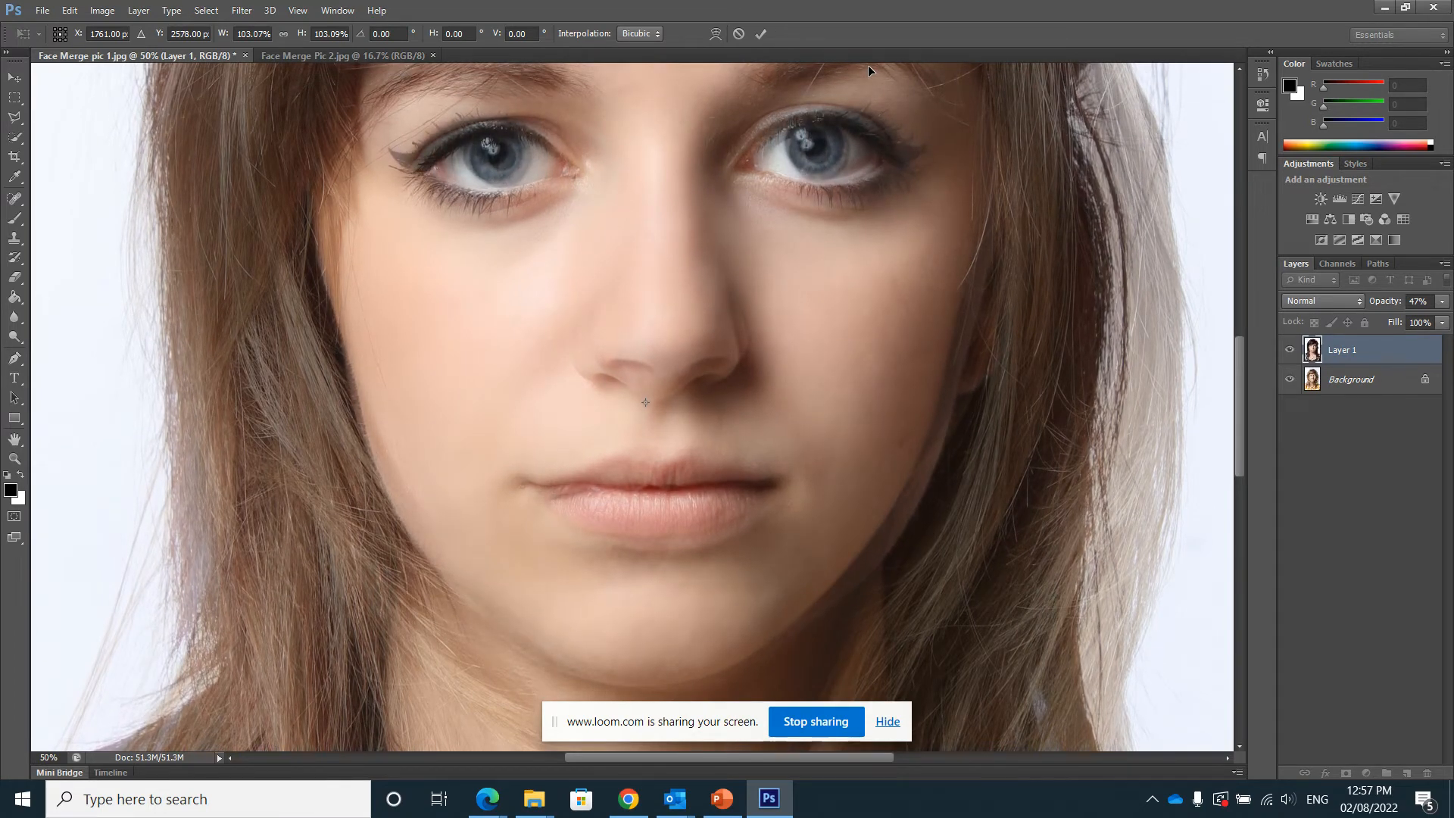
key(Left)
key(Left)
key(Left)
key(Left)
key(Left)
key(Left)
key(Left)
key(Left)
key(Left)
key(Left)
key(Down)
key(Down)
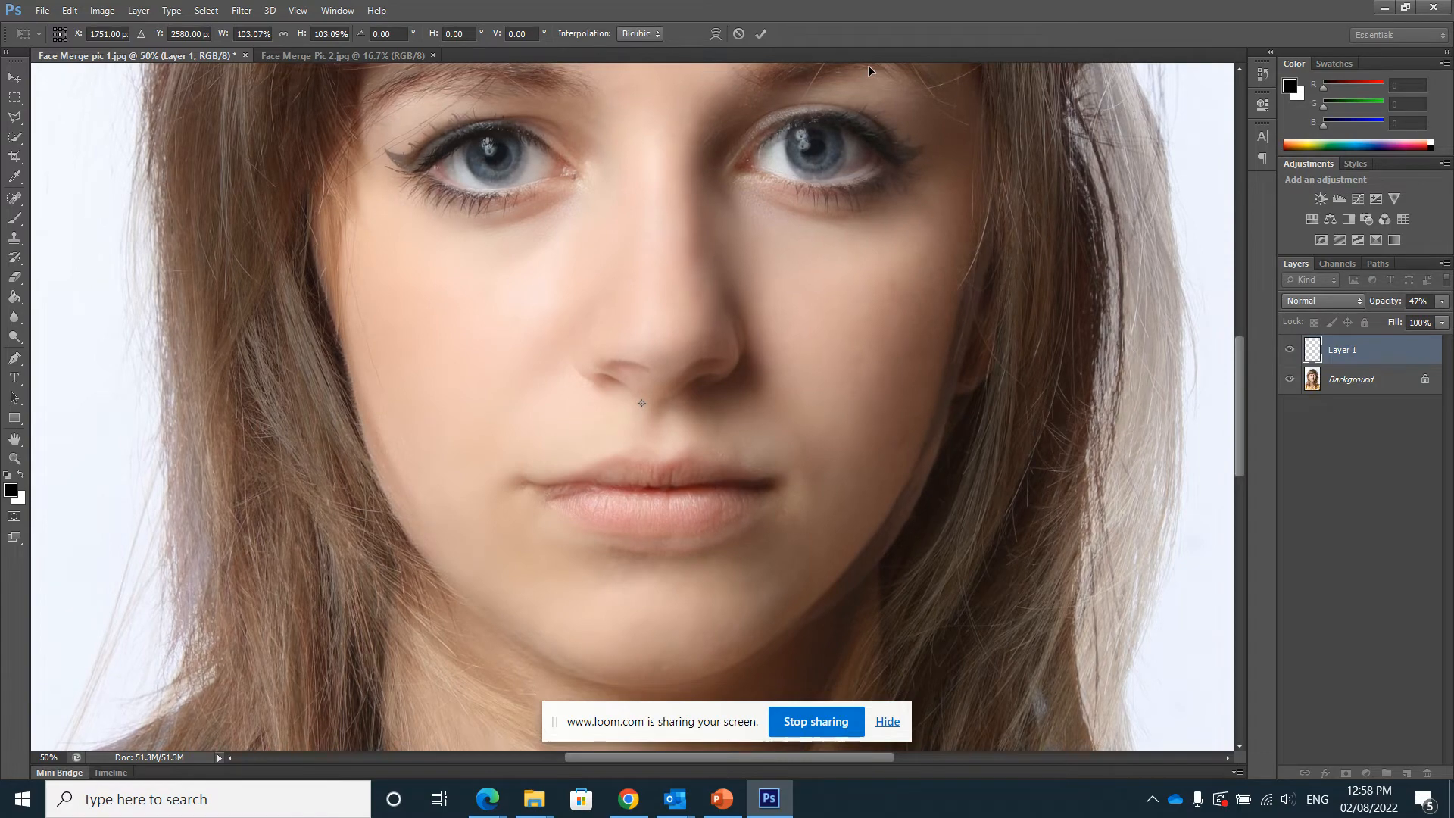
key(Up)
key(Up)
key(Up)
key(Up)
key(Up)
key(Up)
key(Left)
key(Left)
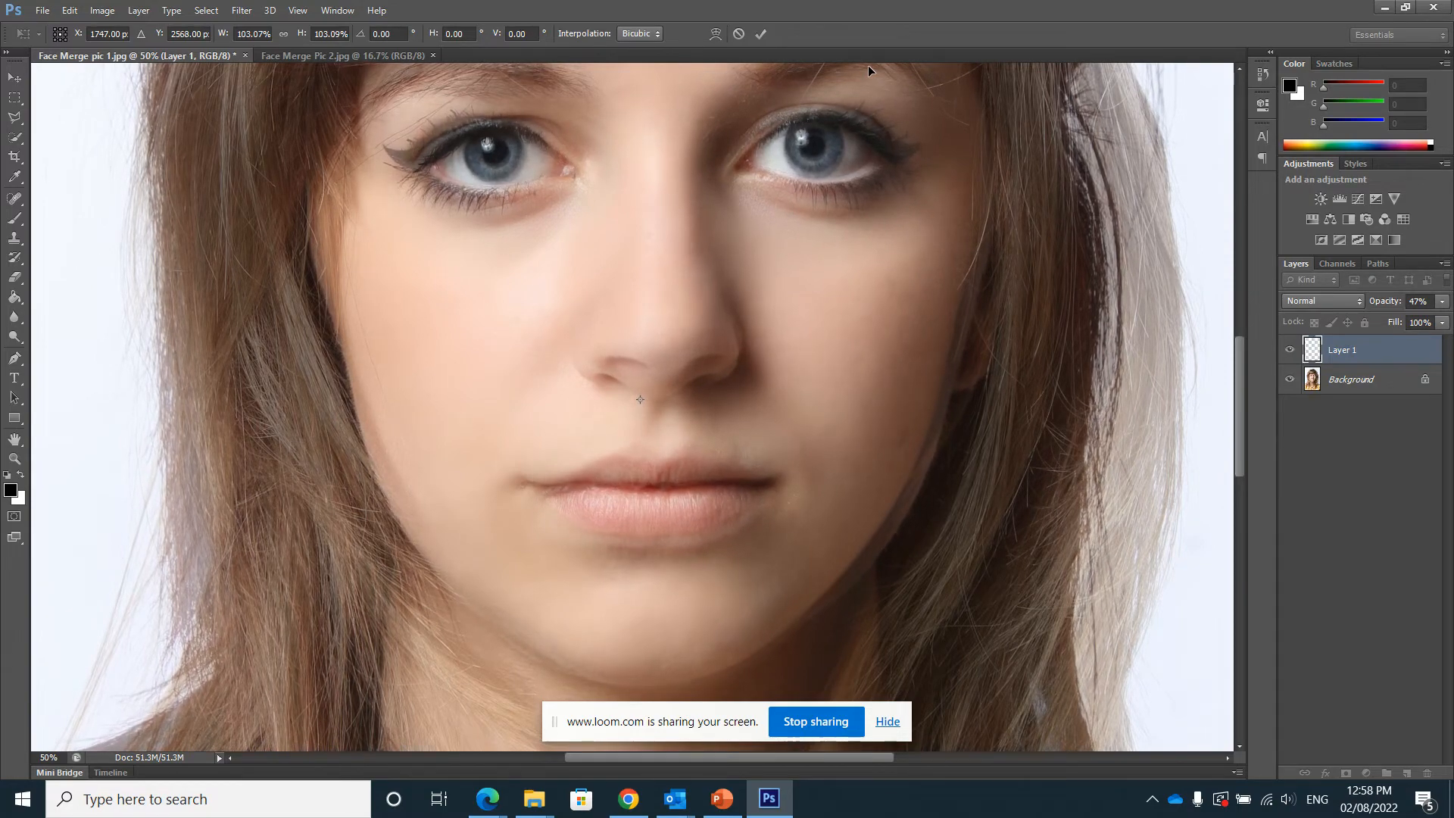
key(Down)
key(Down)
key(Down)
key(Down)
key(Down)
key(Down)
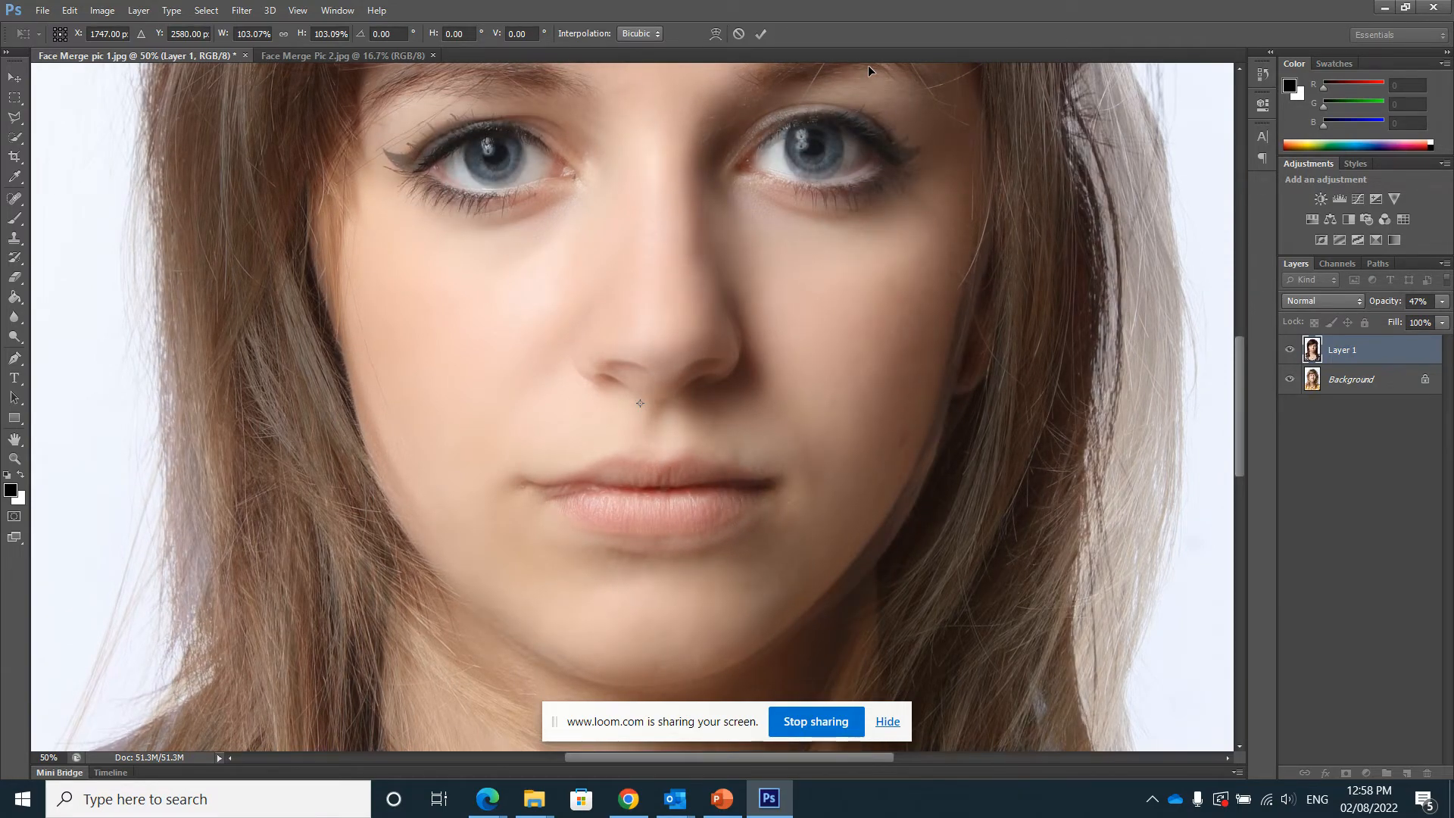
key(Up)
- Scale the overlaid portrait up proportionally to about 104.2%
key(ctrl+minus)
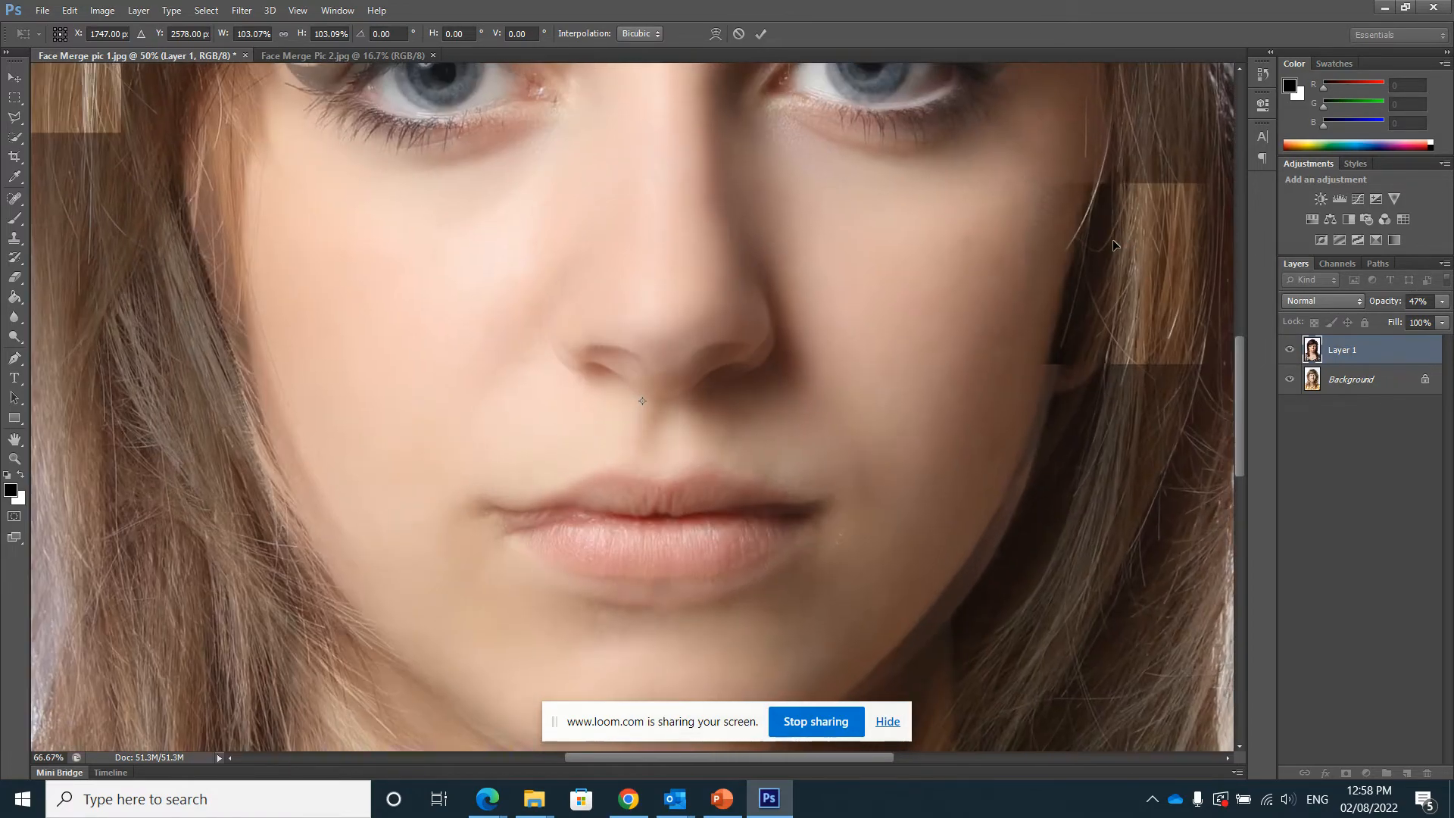
key(ctrl+minus)
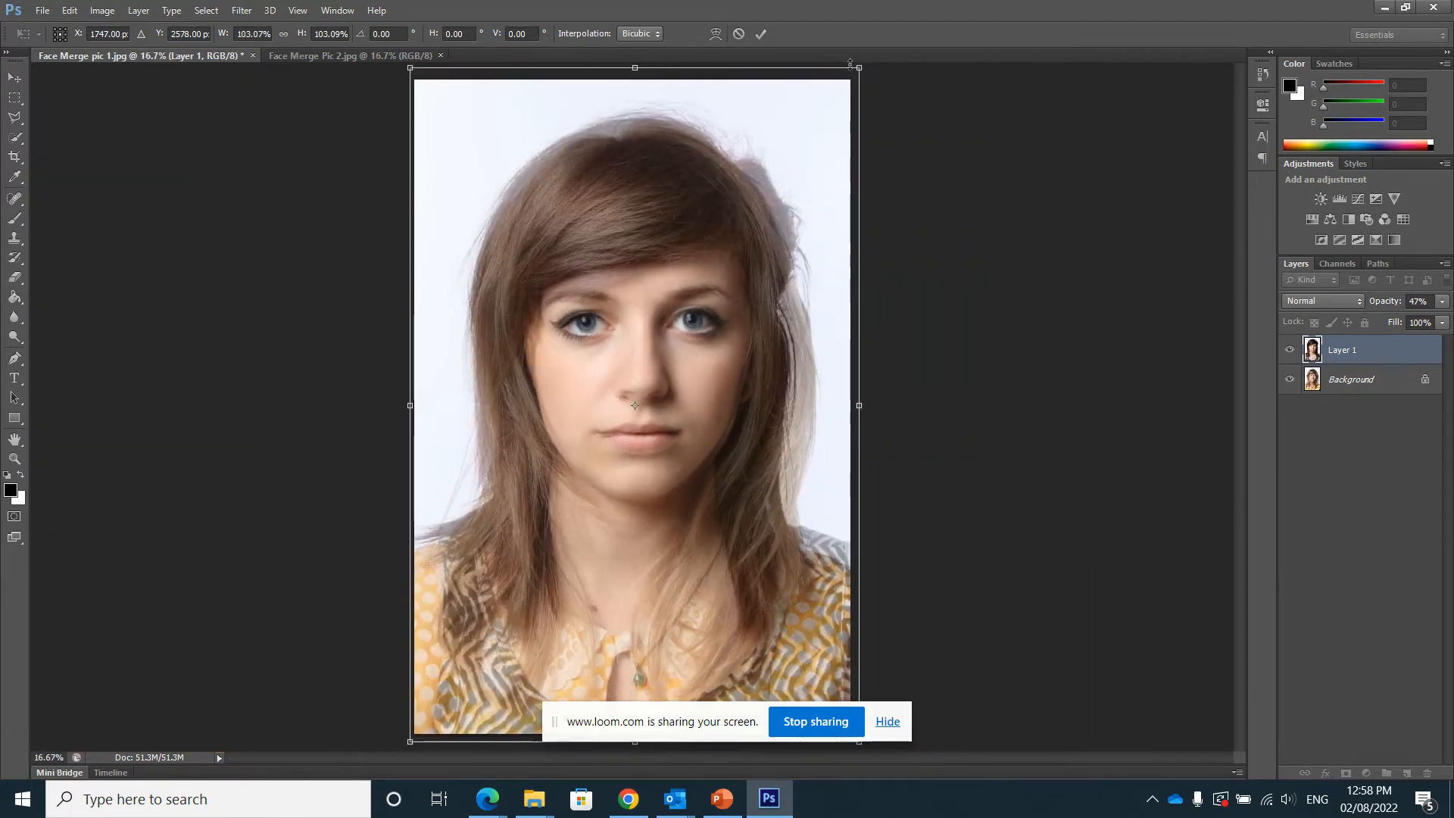
drag(859, 67, 872, 63)
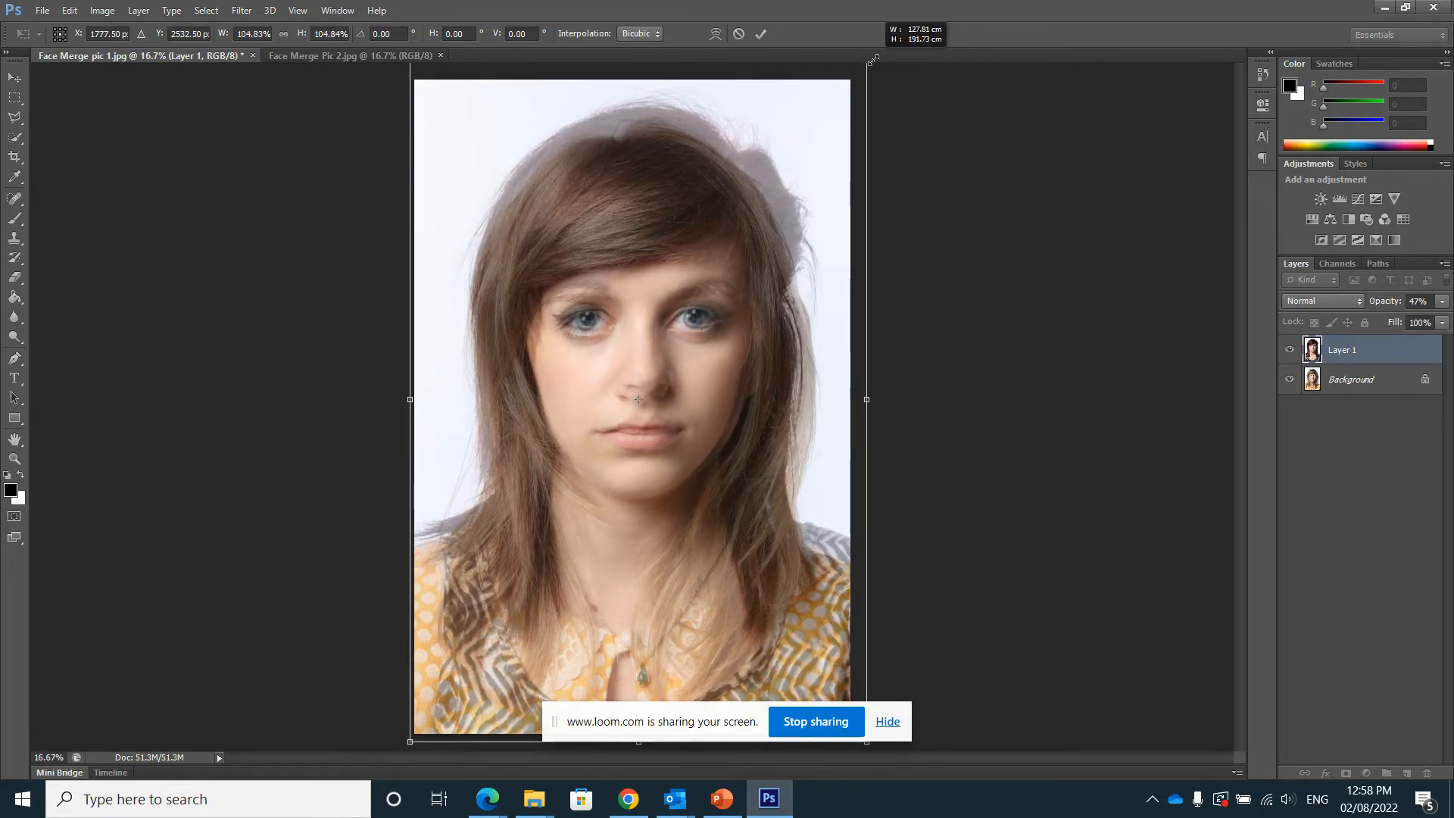
drag(872, 63, 870, 64)
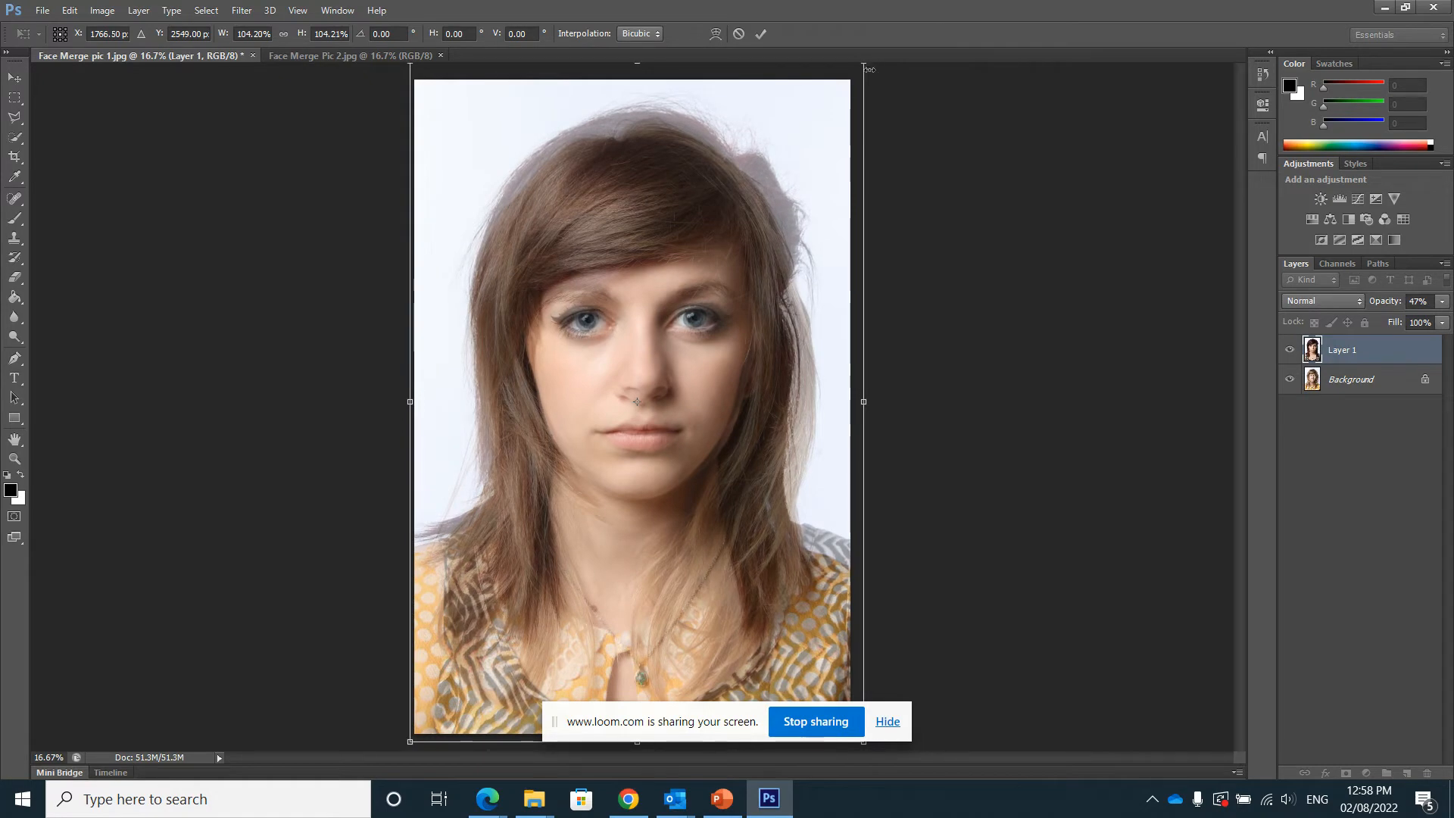
- Nudge the overlay to about X 1760.5 px, Y 2581 px to match the facial features, and apply the transformation
key(ctrl+plus)
key(ctrl+plus)
key(ctrl+plus)
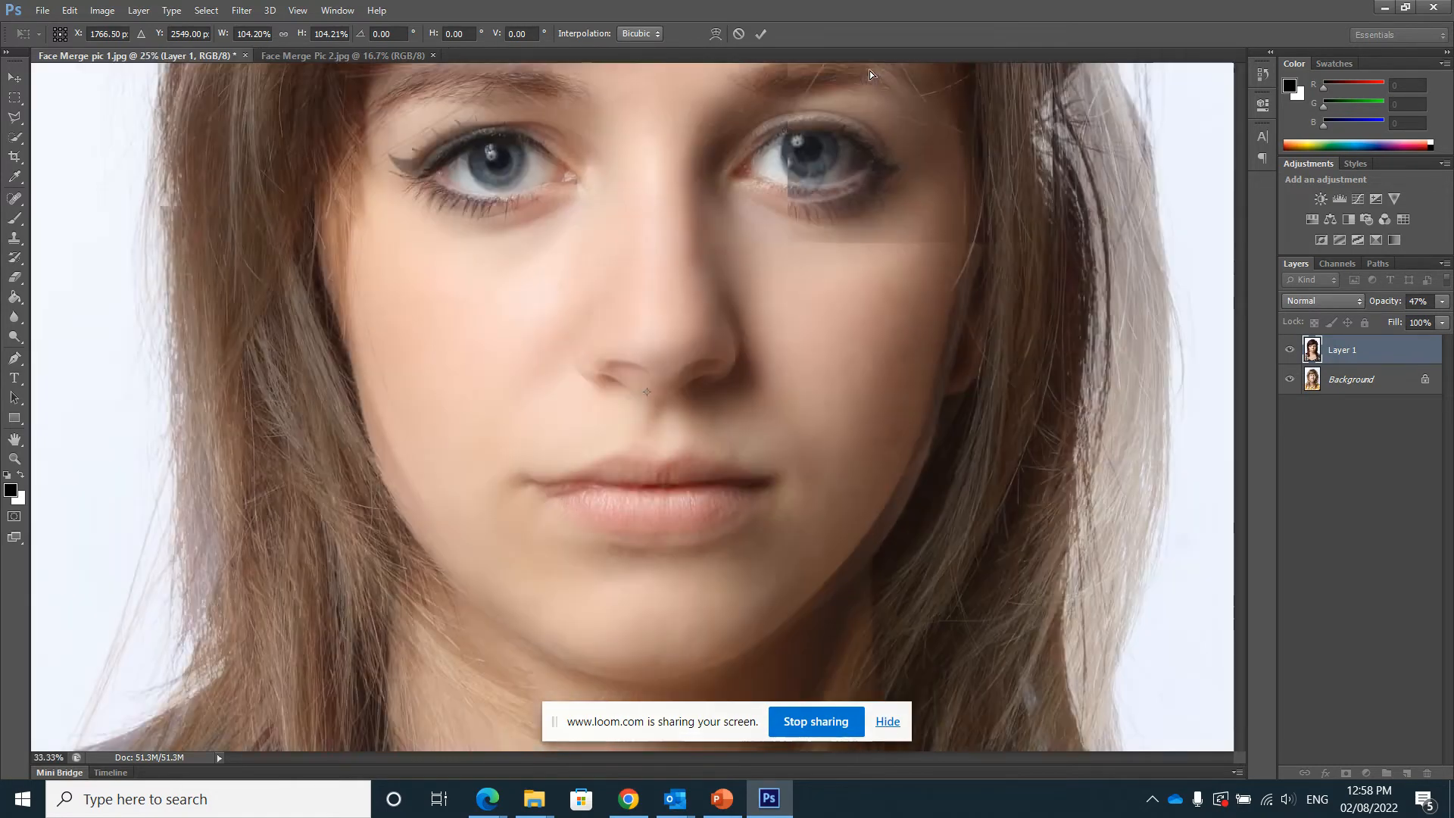
key(shift+Down)
key(shift+Down)
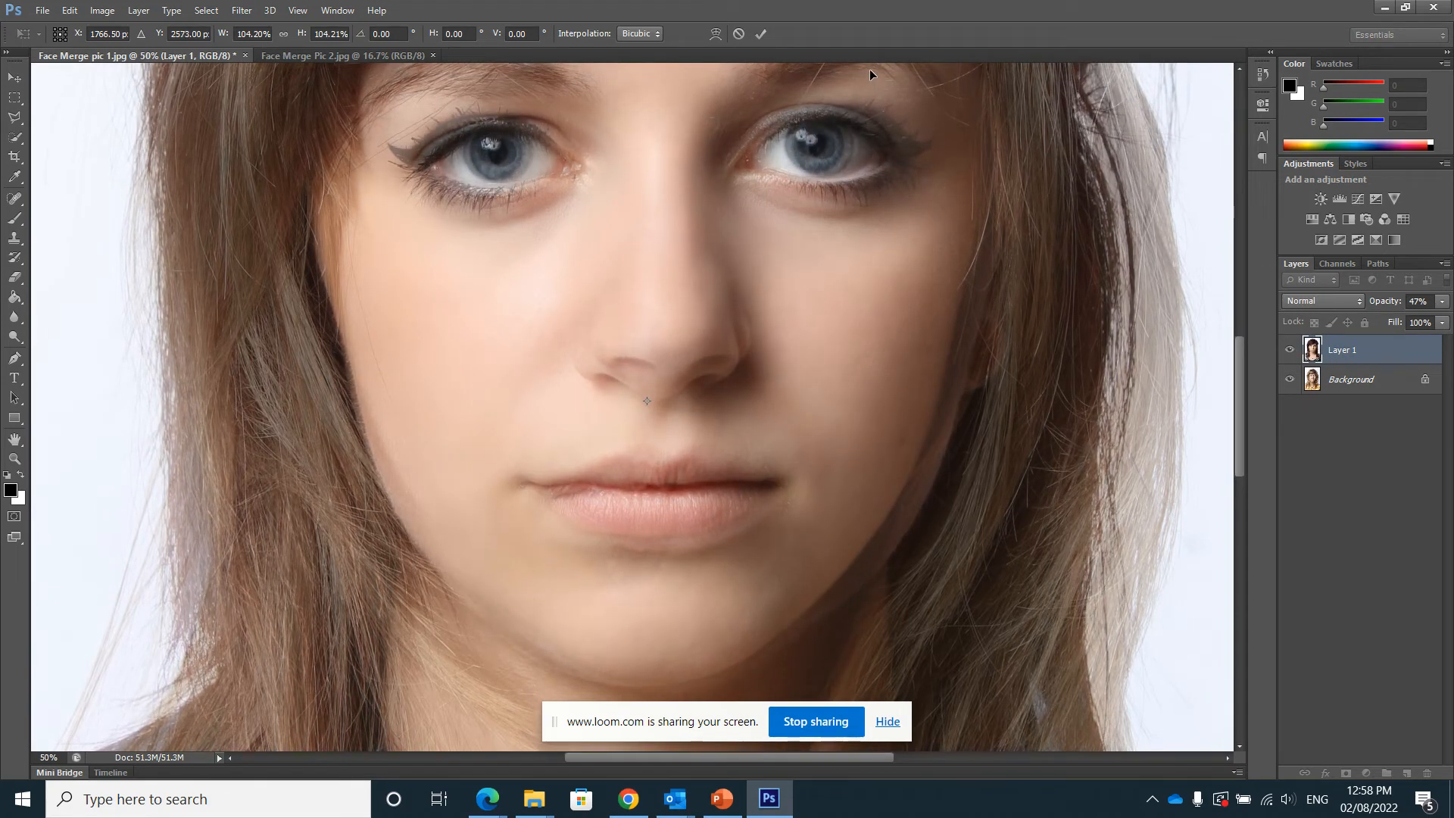
key(shift+Down)
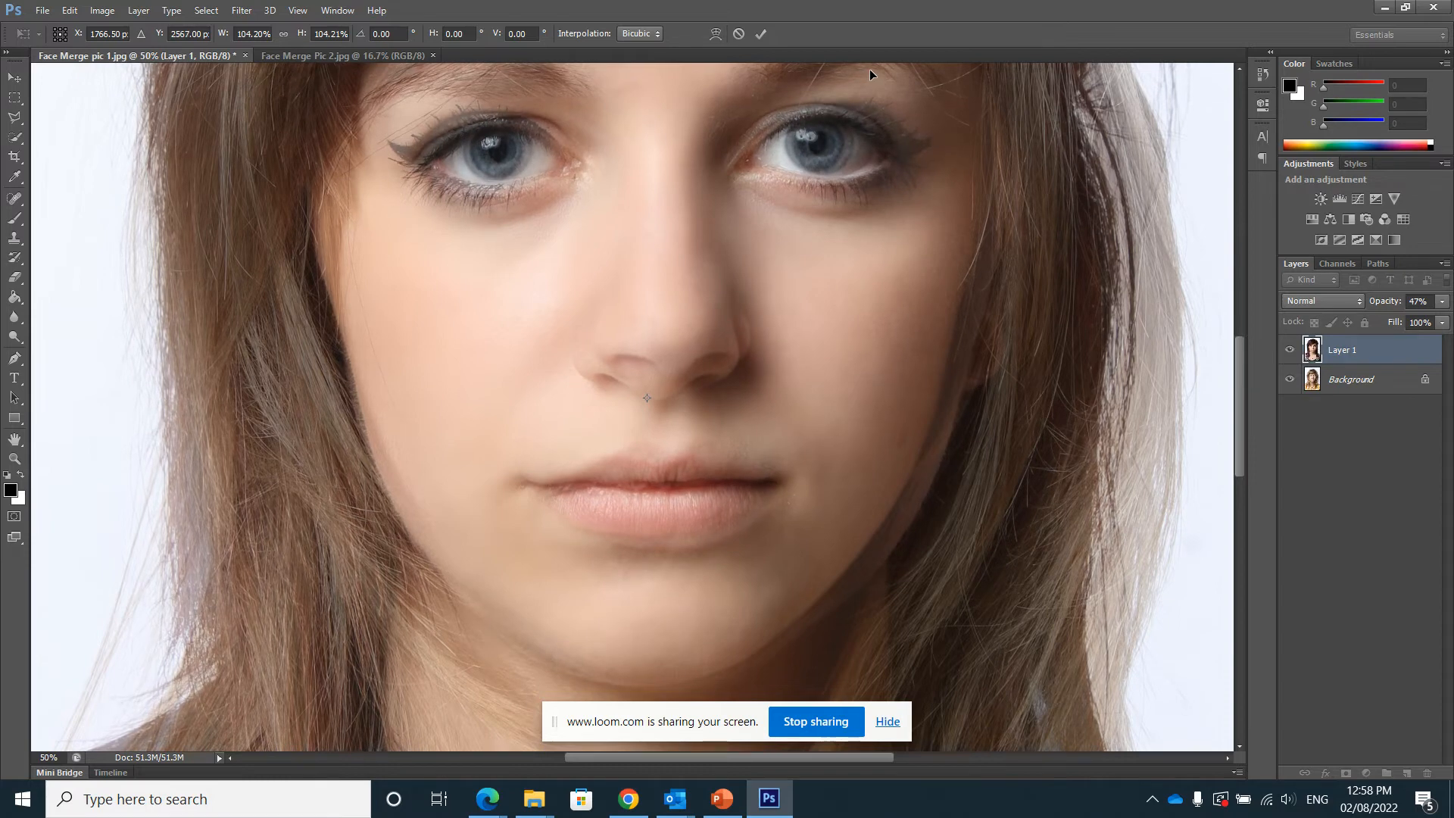
key(Left)
key(Left)
key(Left)
key(Left)
key(Down)
key(Down)
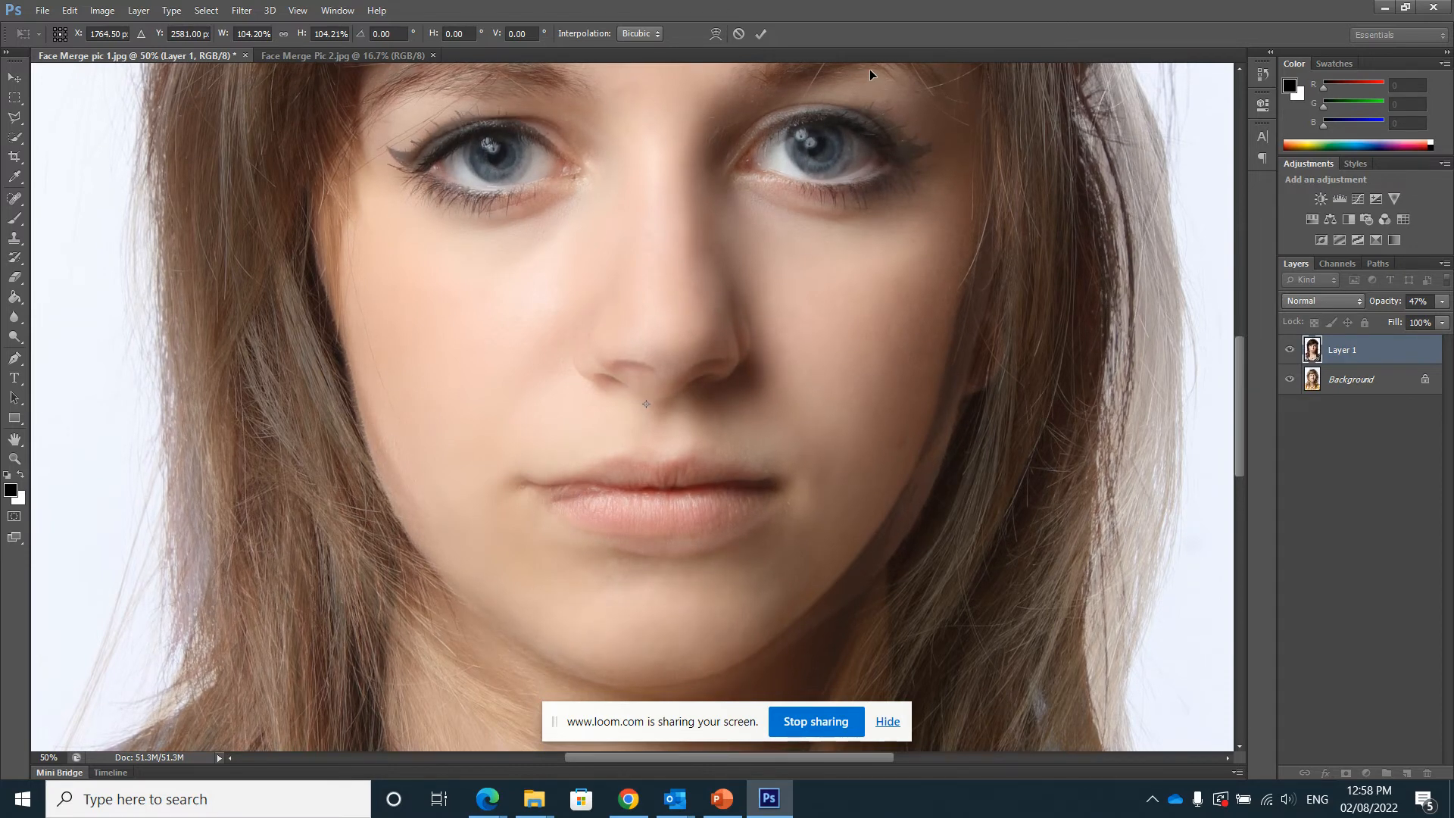
key(Left)
key(Left)
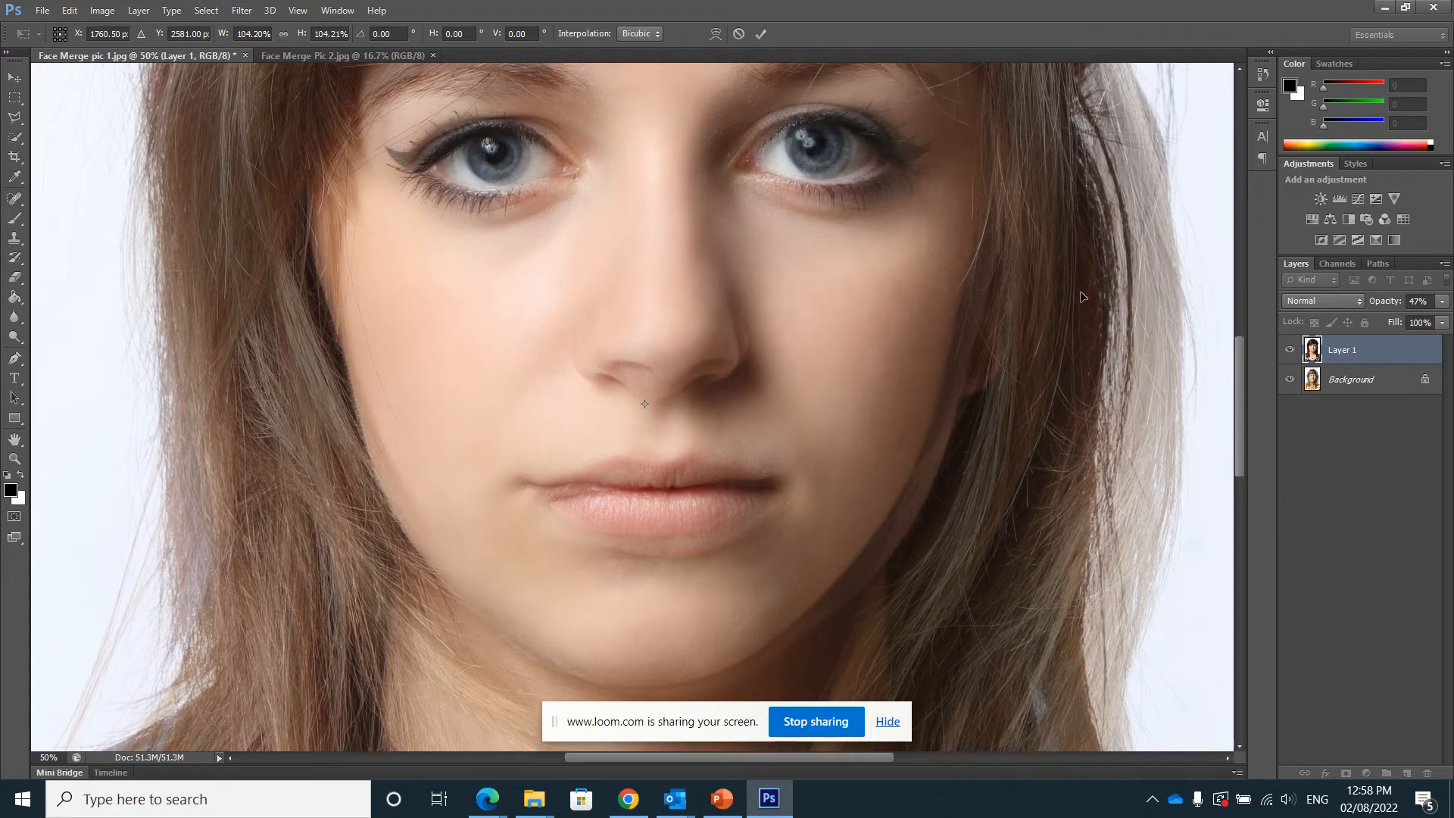
scroll(1078, 292, up, 2)
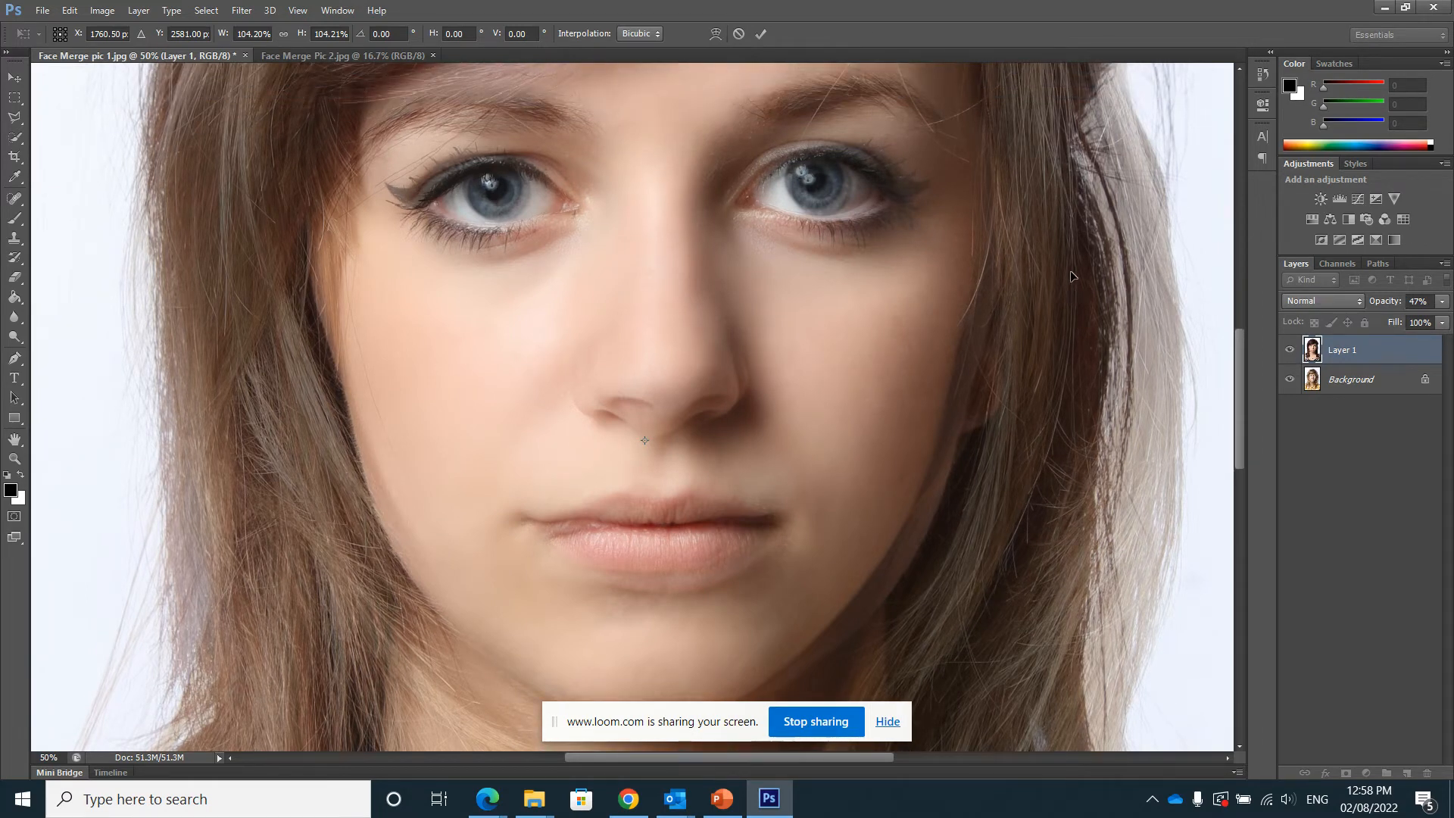
key(Return)
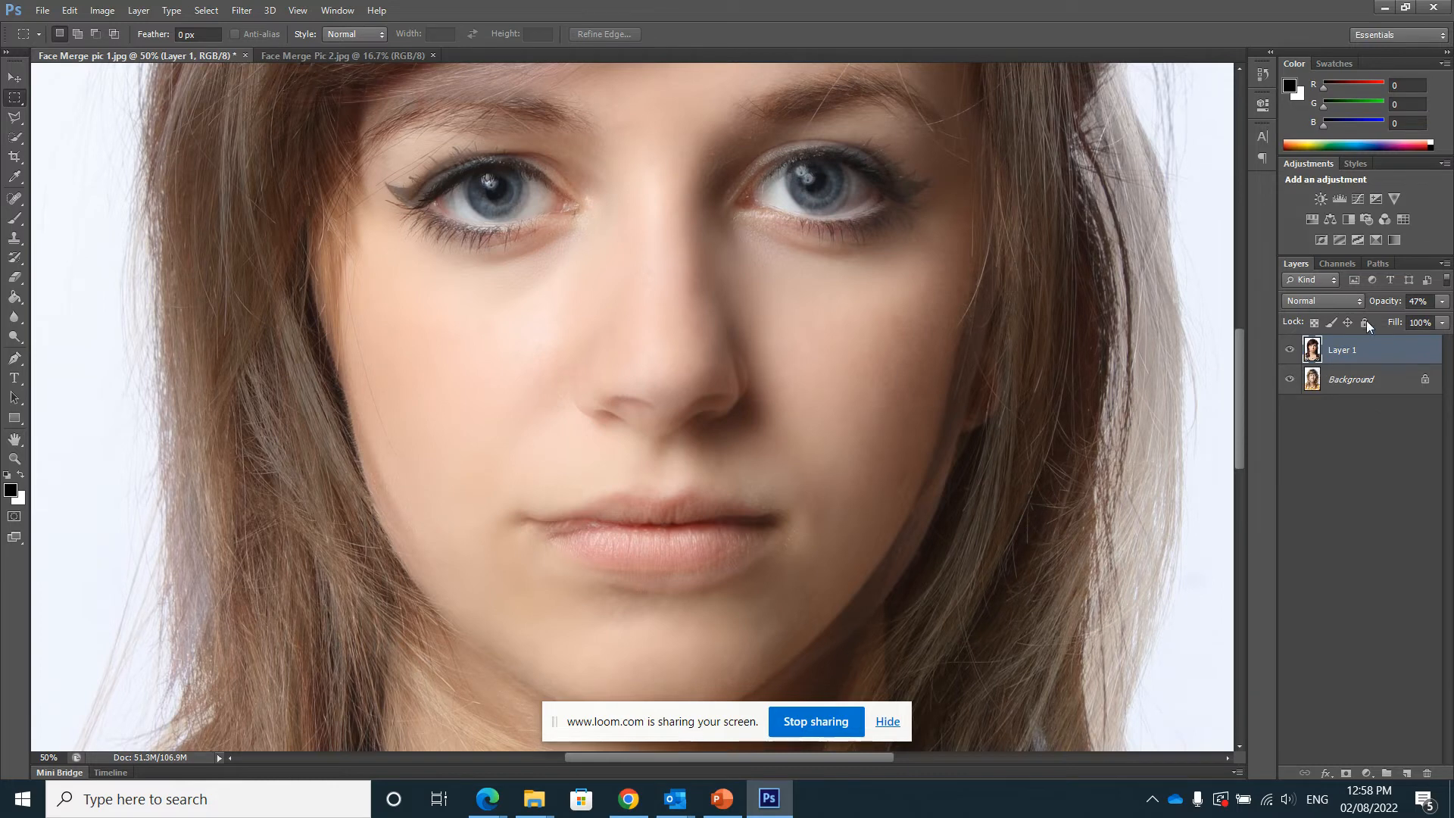
- Restore the opacity of the overlaid portrait on Layer 1 to 100%
click(1340, 380)
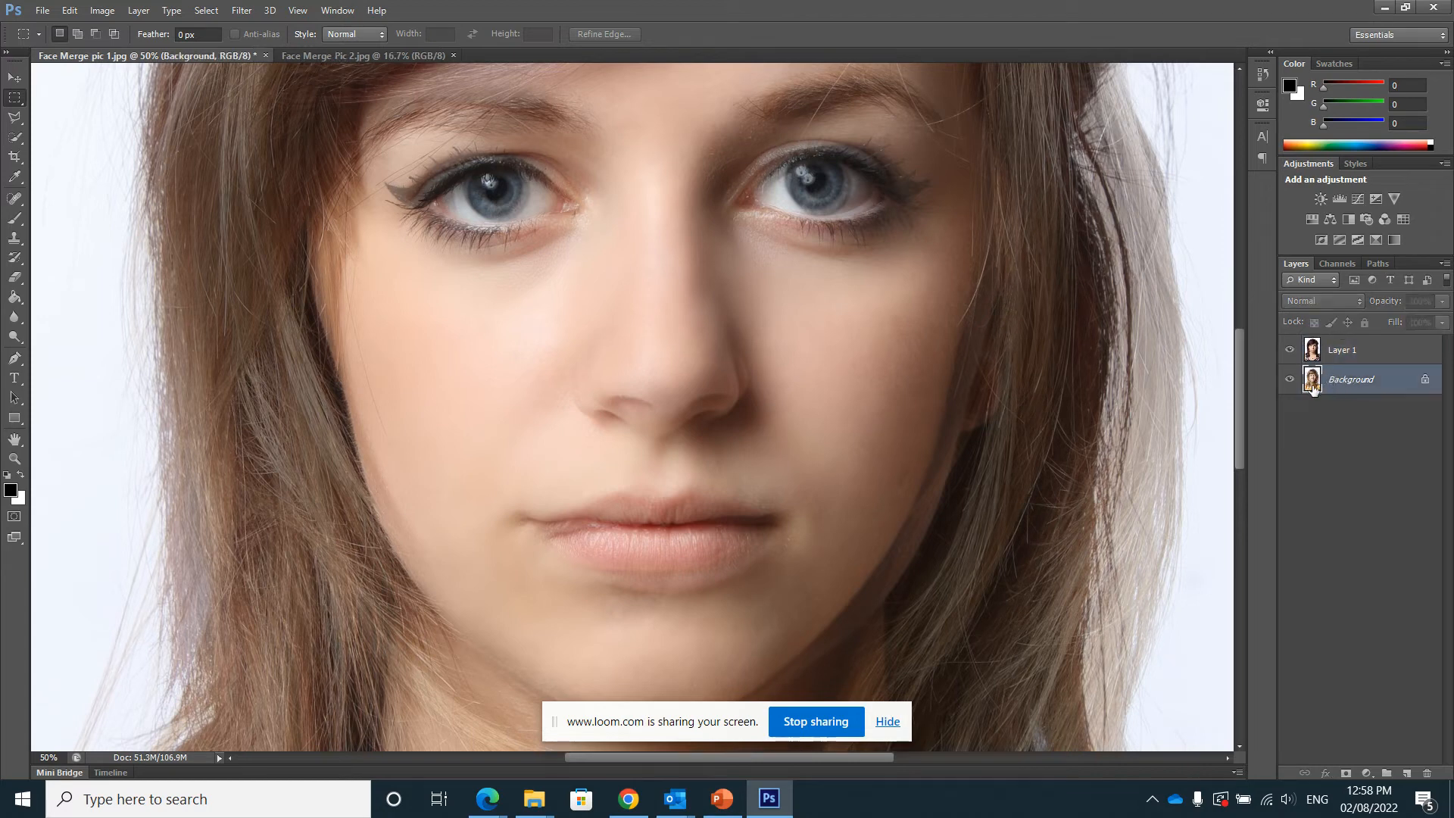
click(1331, 352)
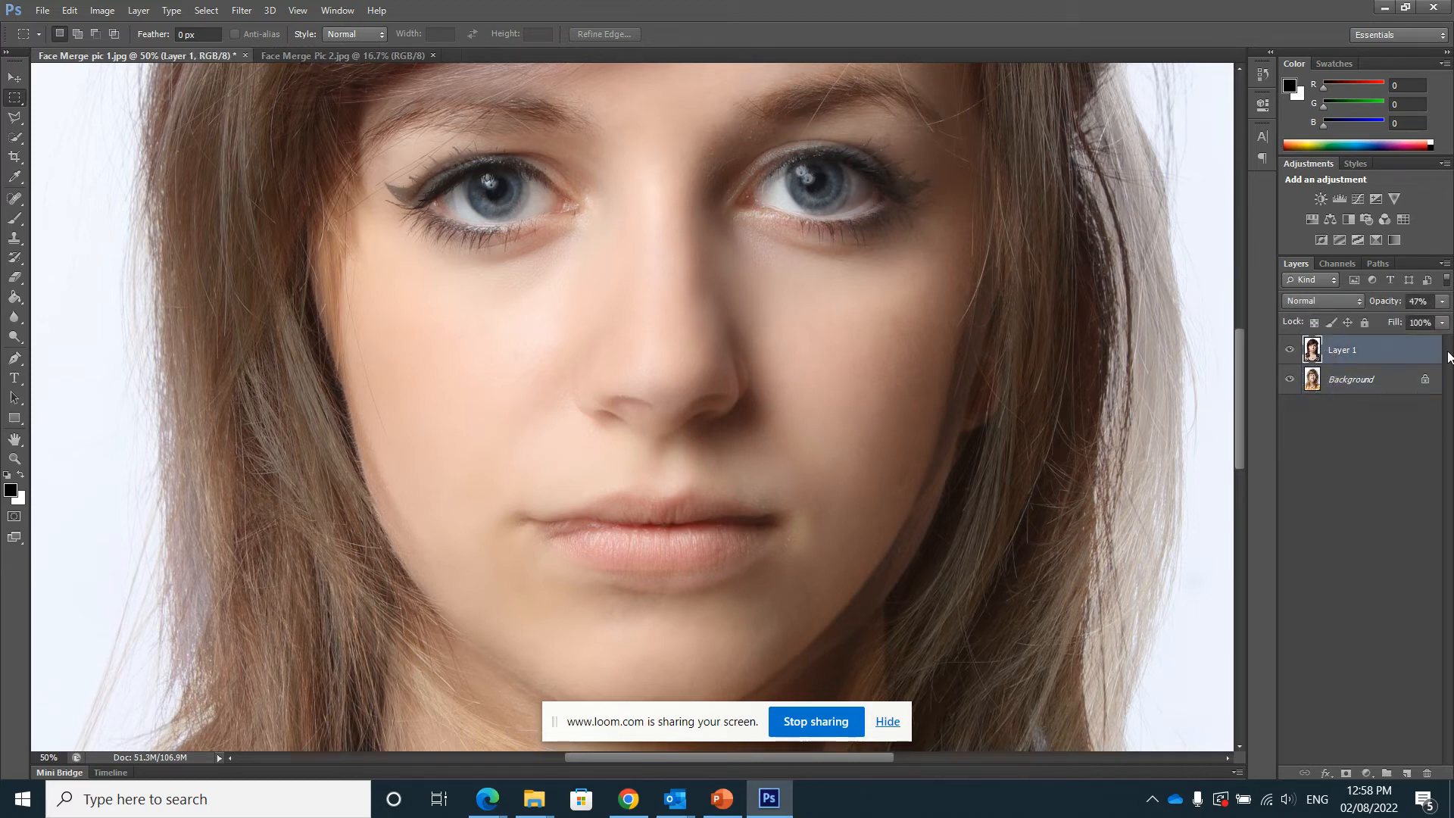
click(1443, 302)
drag(1407, 322, 1450, 326)
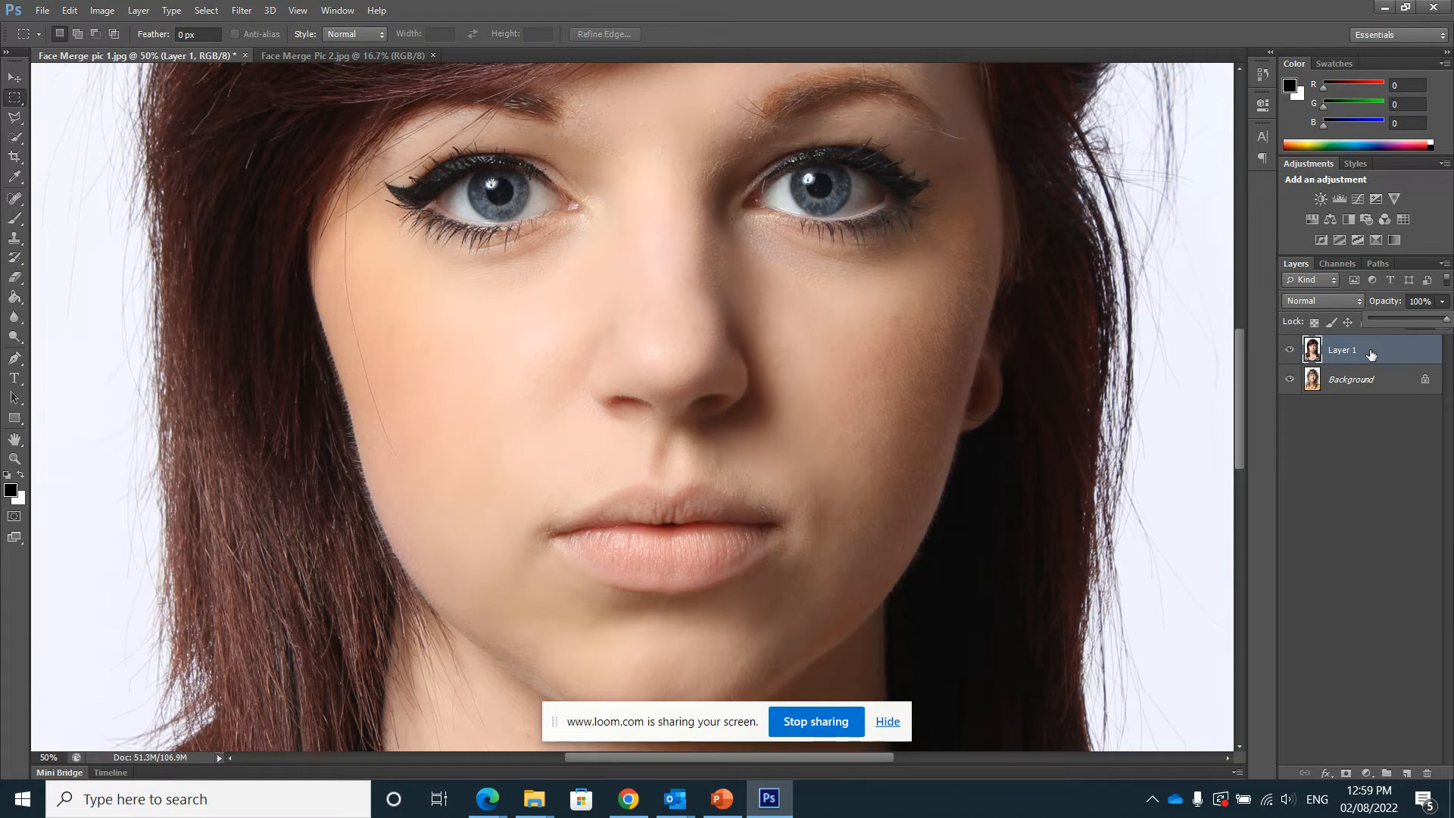
- Add a layer mask to the overlaid portrait on Layer 1
key(ctrl+minus)
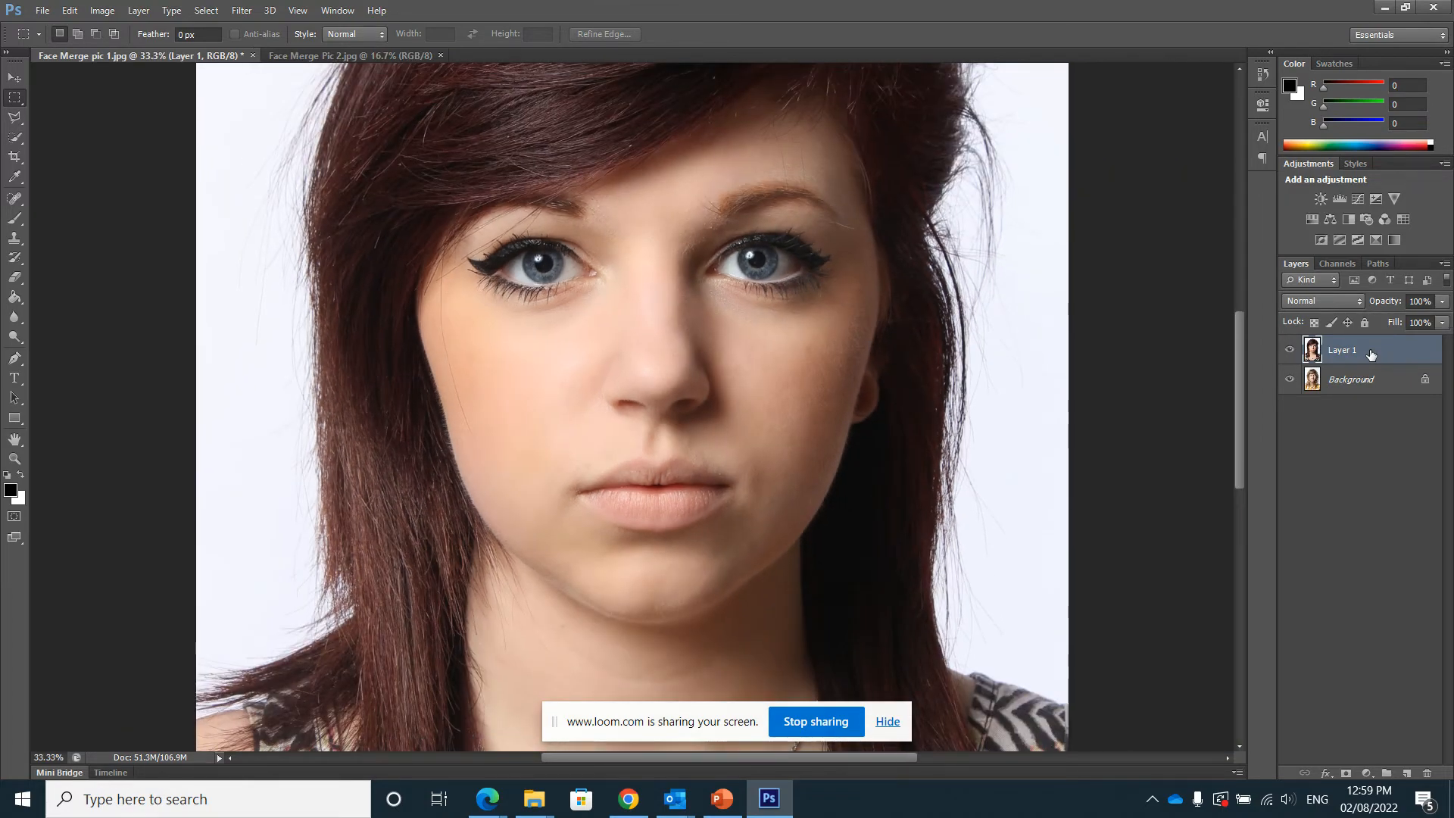
key(ctrl+minus)
key(ctrl+minus)
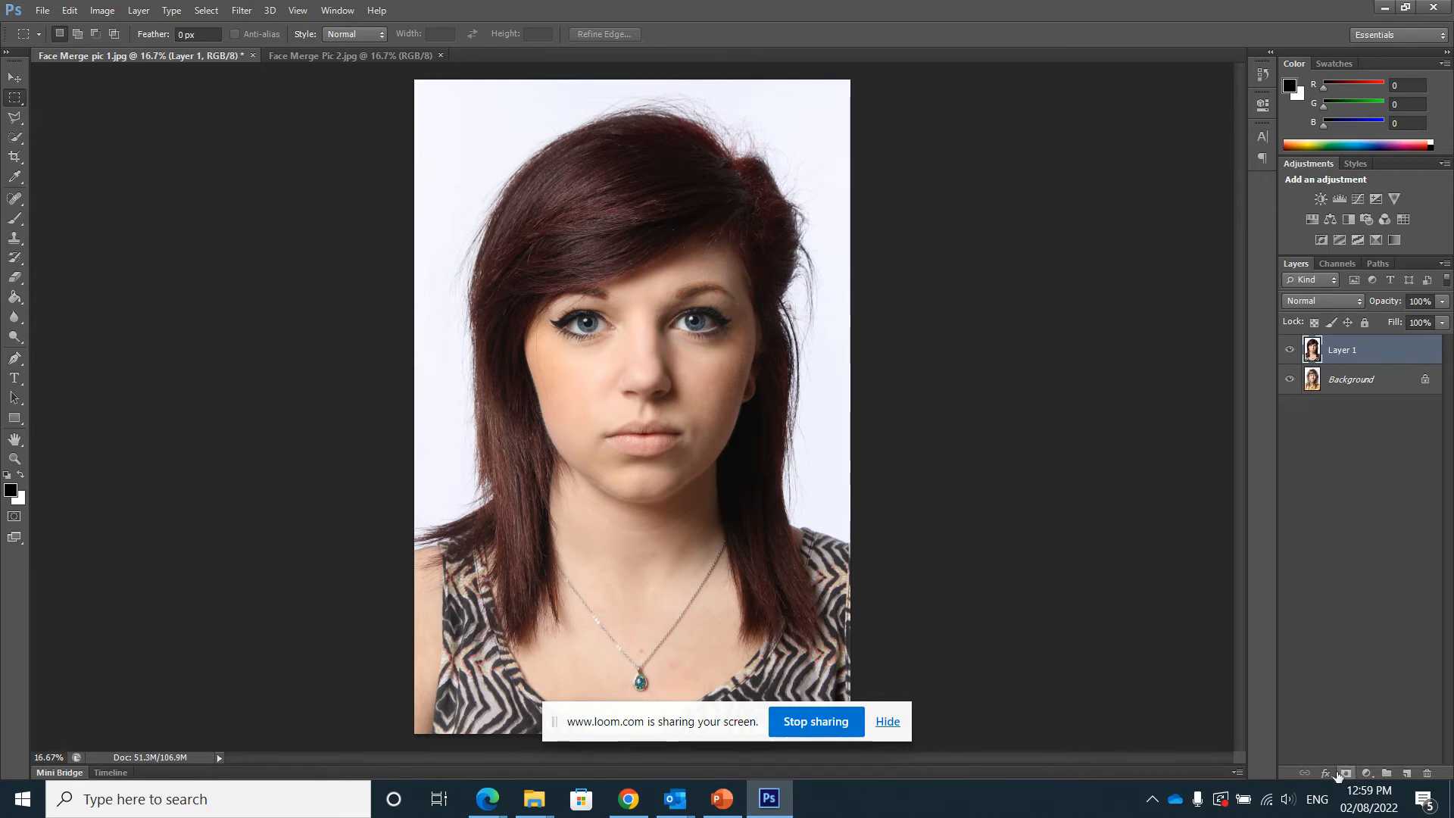
click(1342, 773)
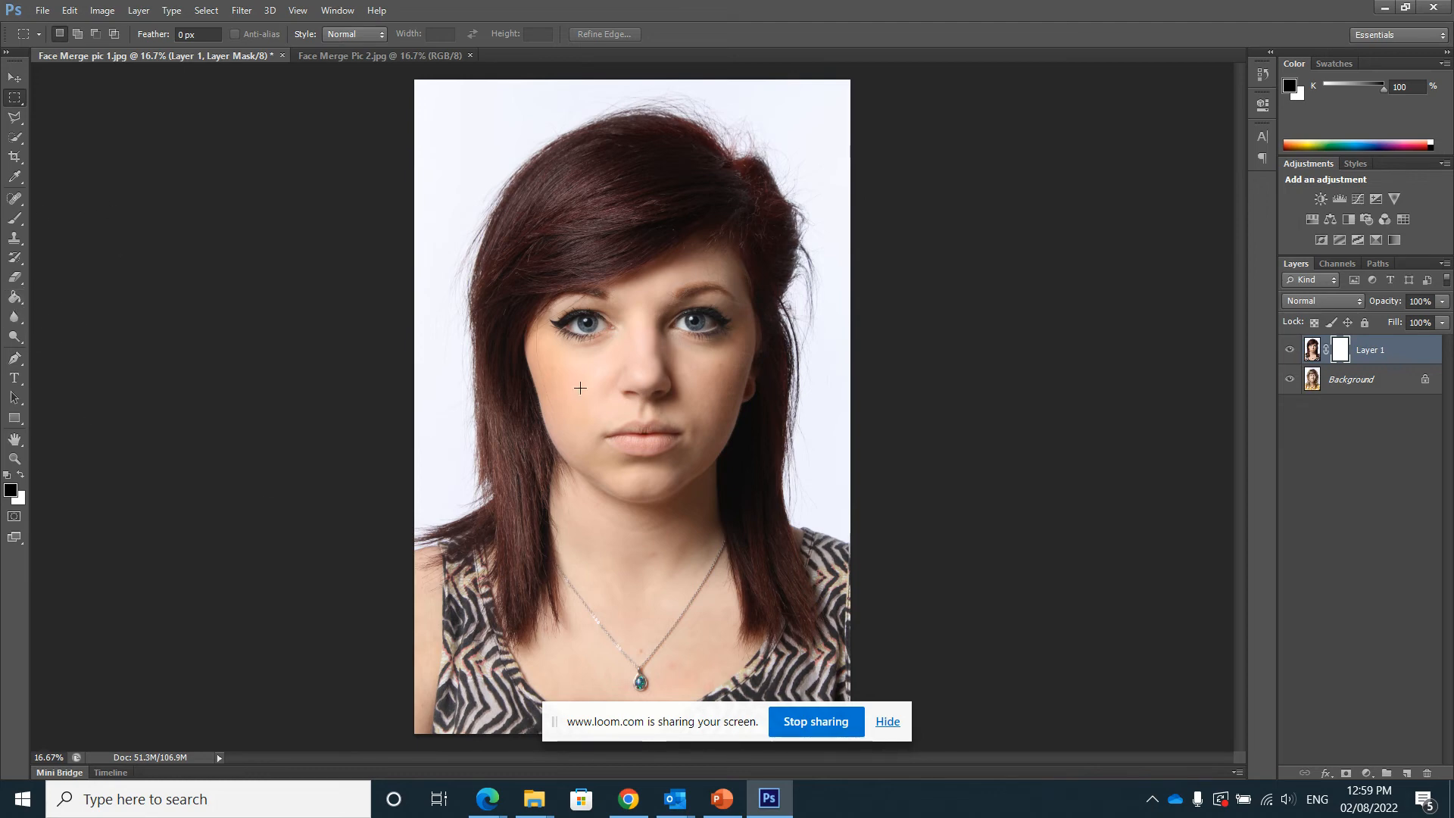
- Set up the Paint Bucket tool with black as the foreground colour
click(14, 303)
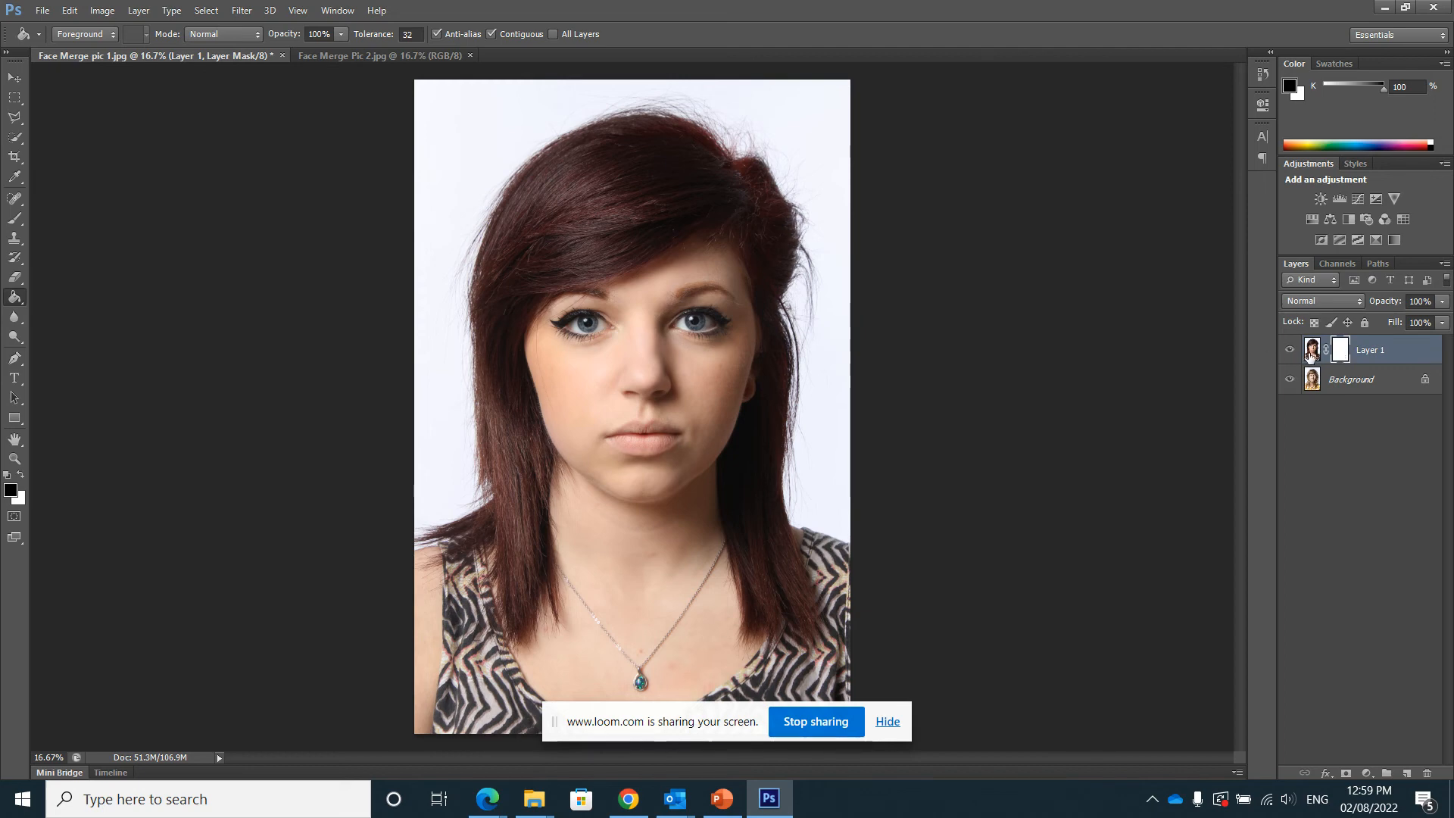
click(23, 475)
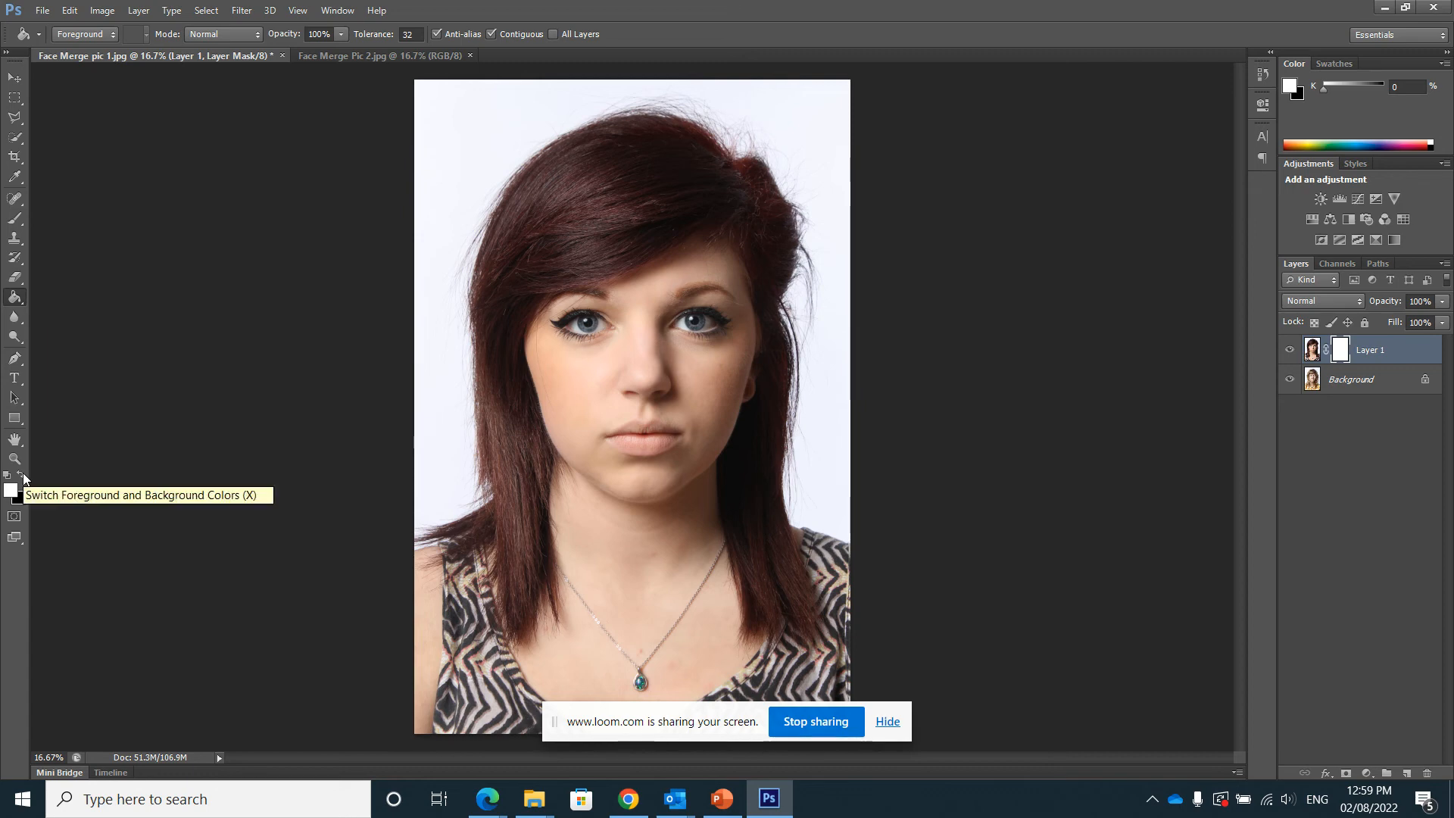
click(22, 475)
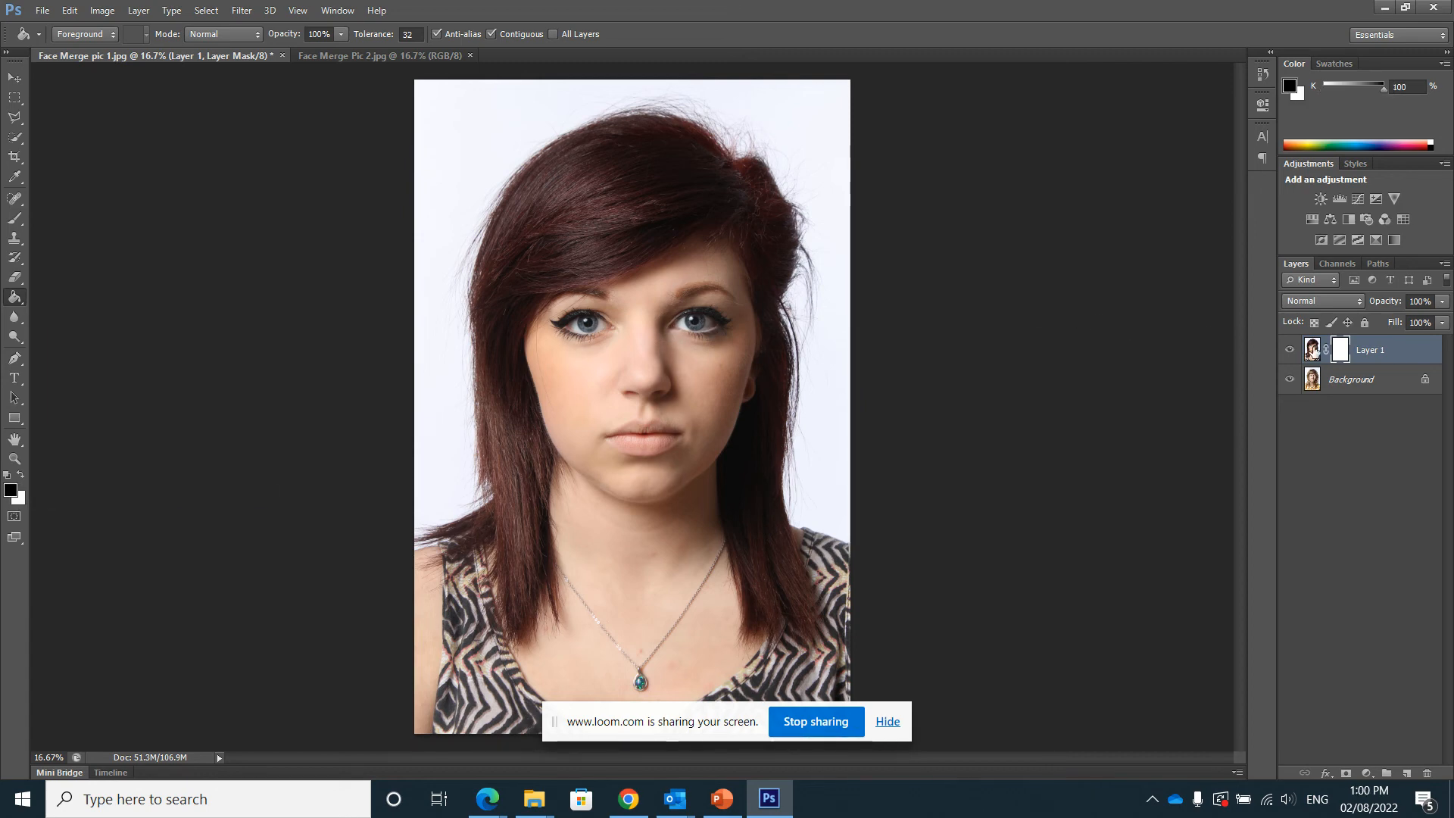
- Try a black Paint Bucket fill on the cheek of Layer 1's image instead of its mask, and undo the fill
click(1312, 350)
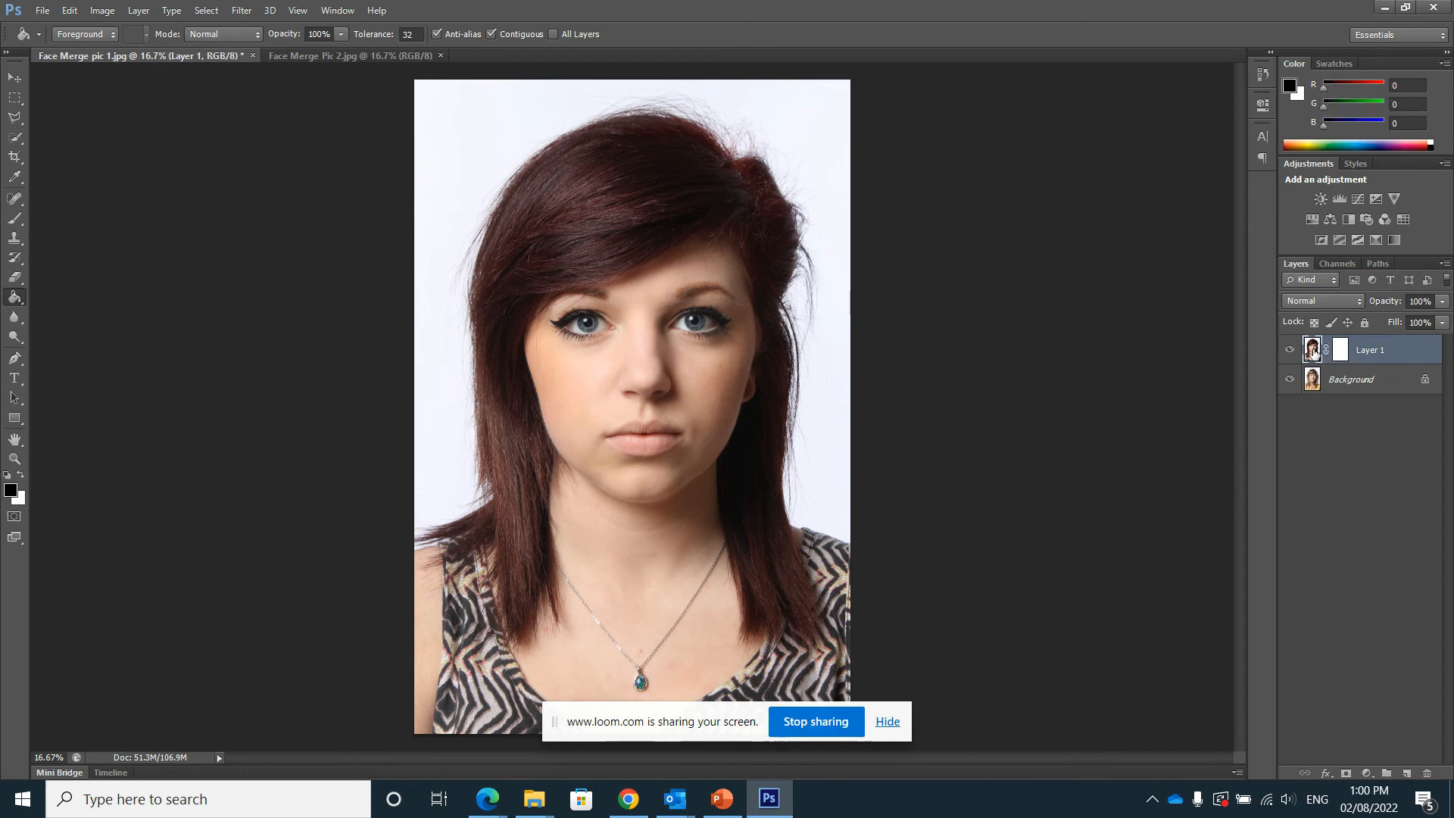
click(565, 373)
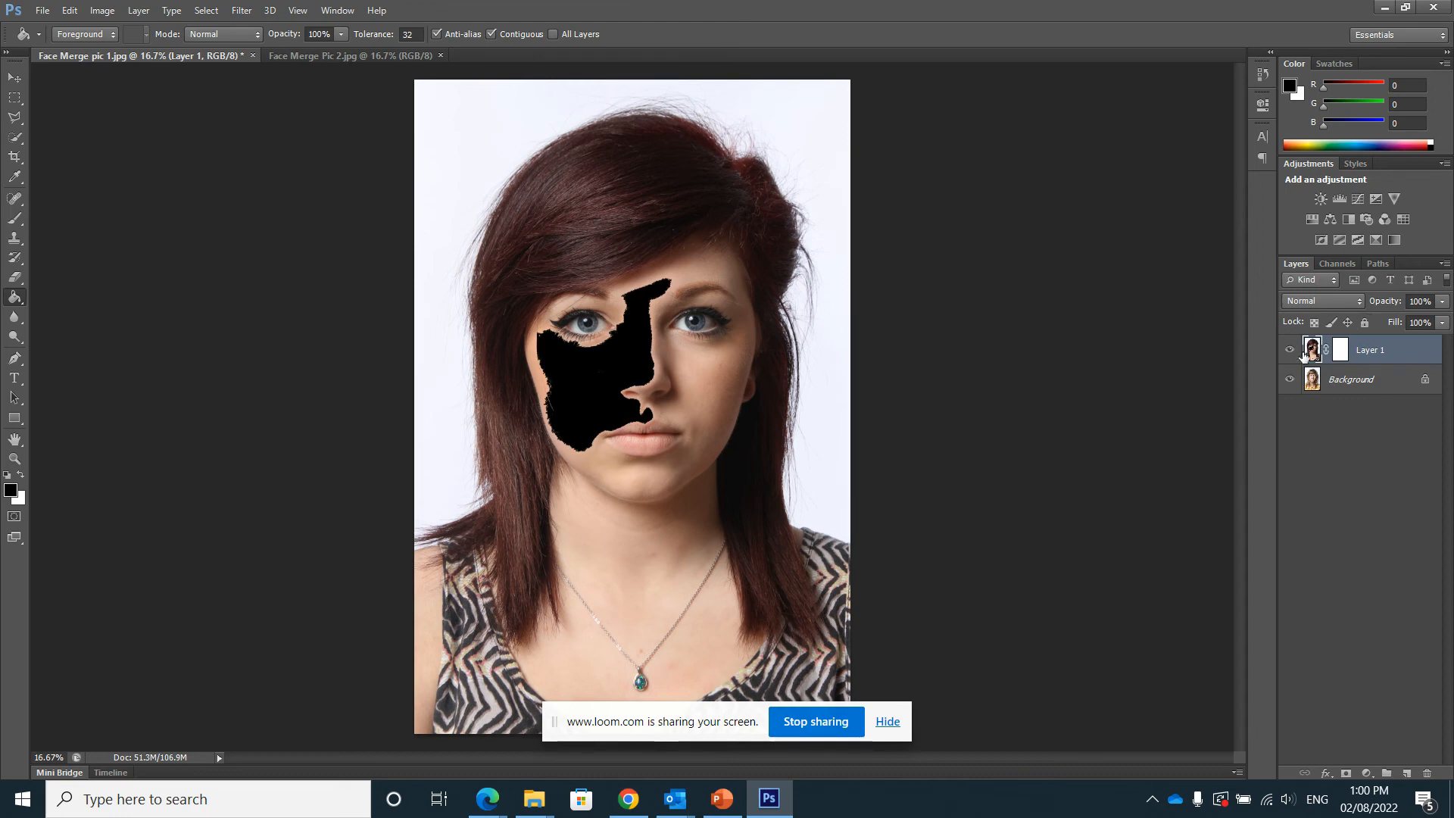
click(76, 9)
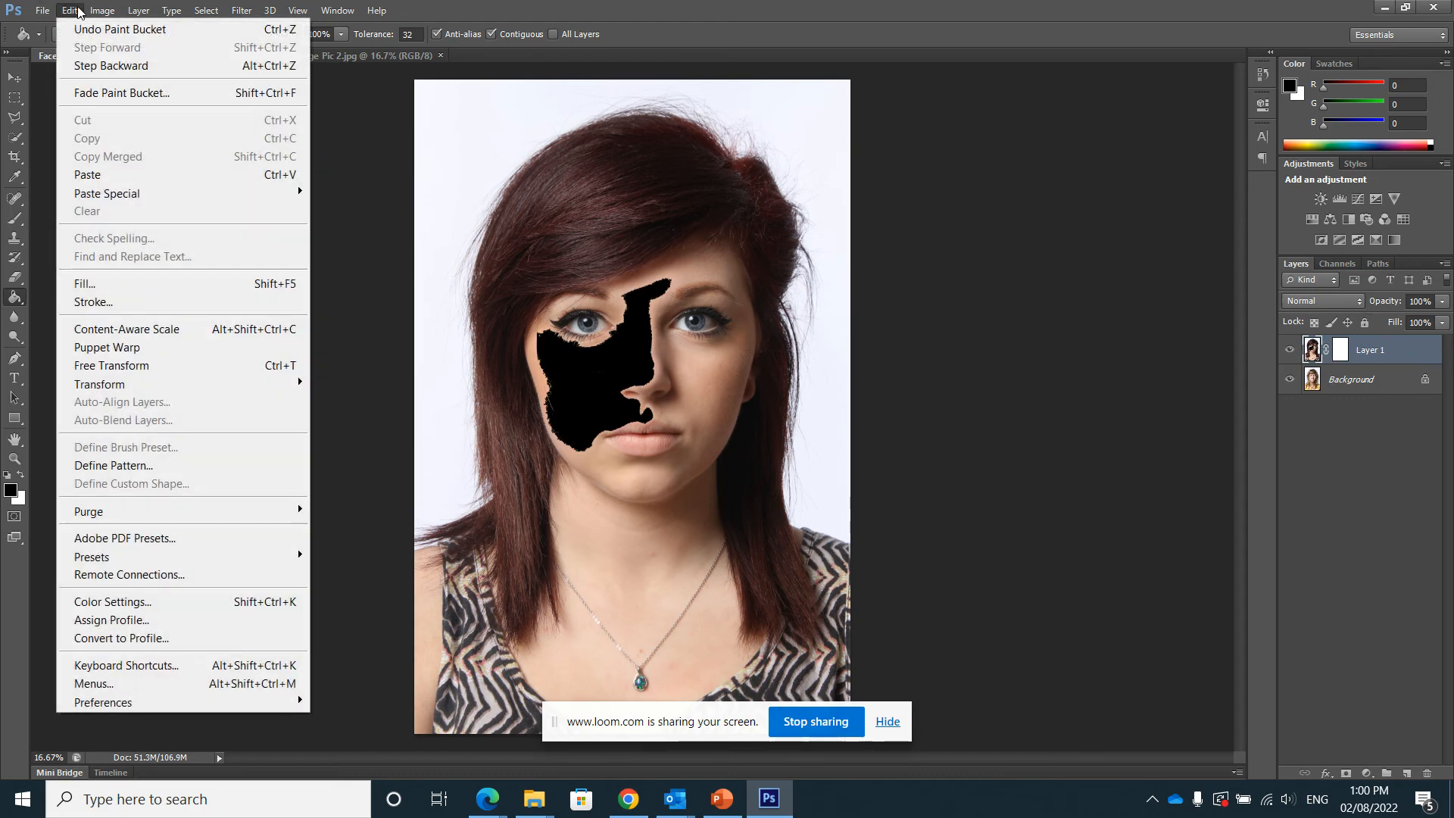
click(81, 29)
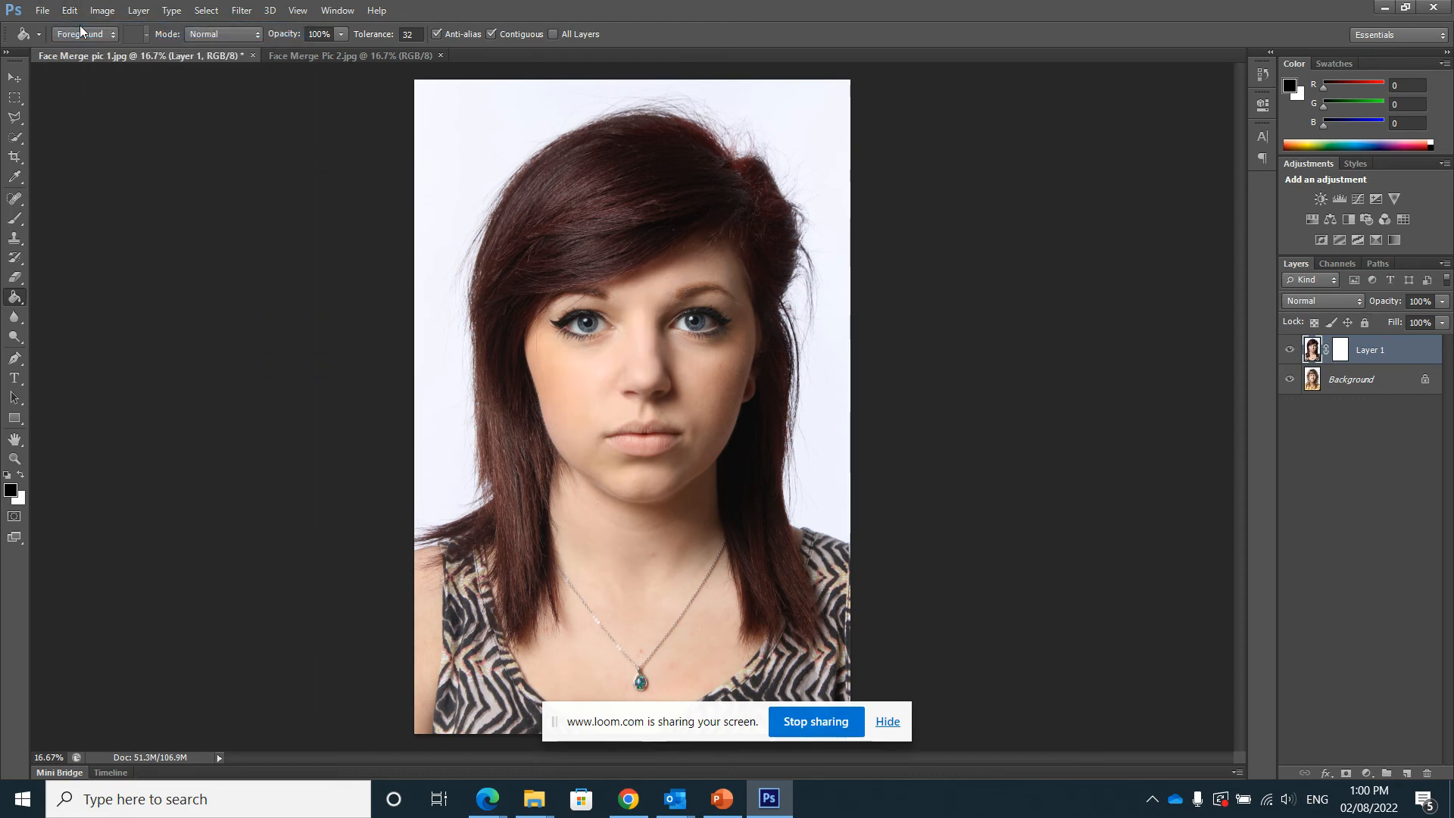
- Fill Layer 1's mask with black to hide the overlaid portrait
click(1340, 351)
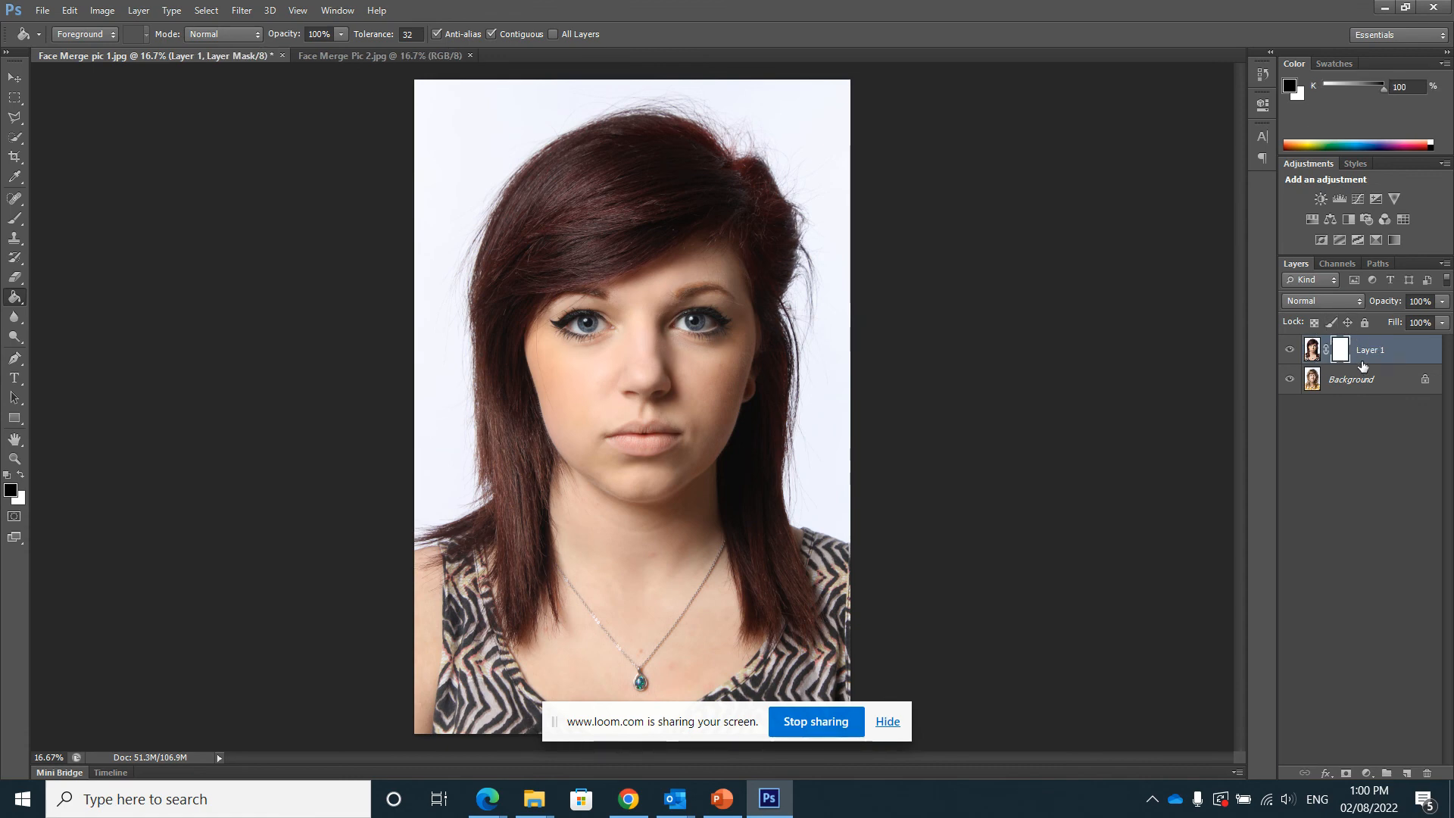
click(606, 332)
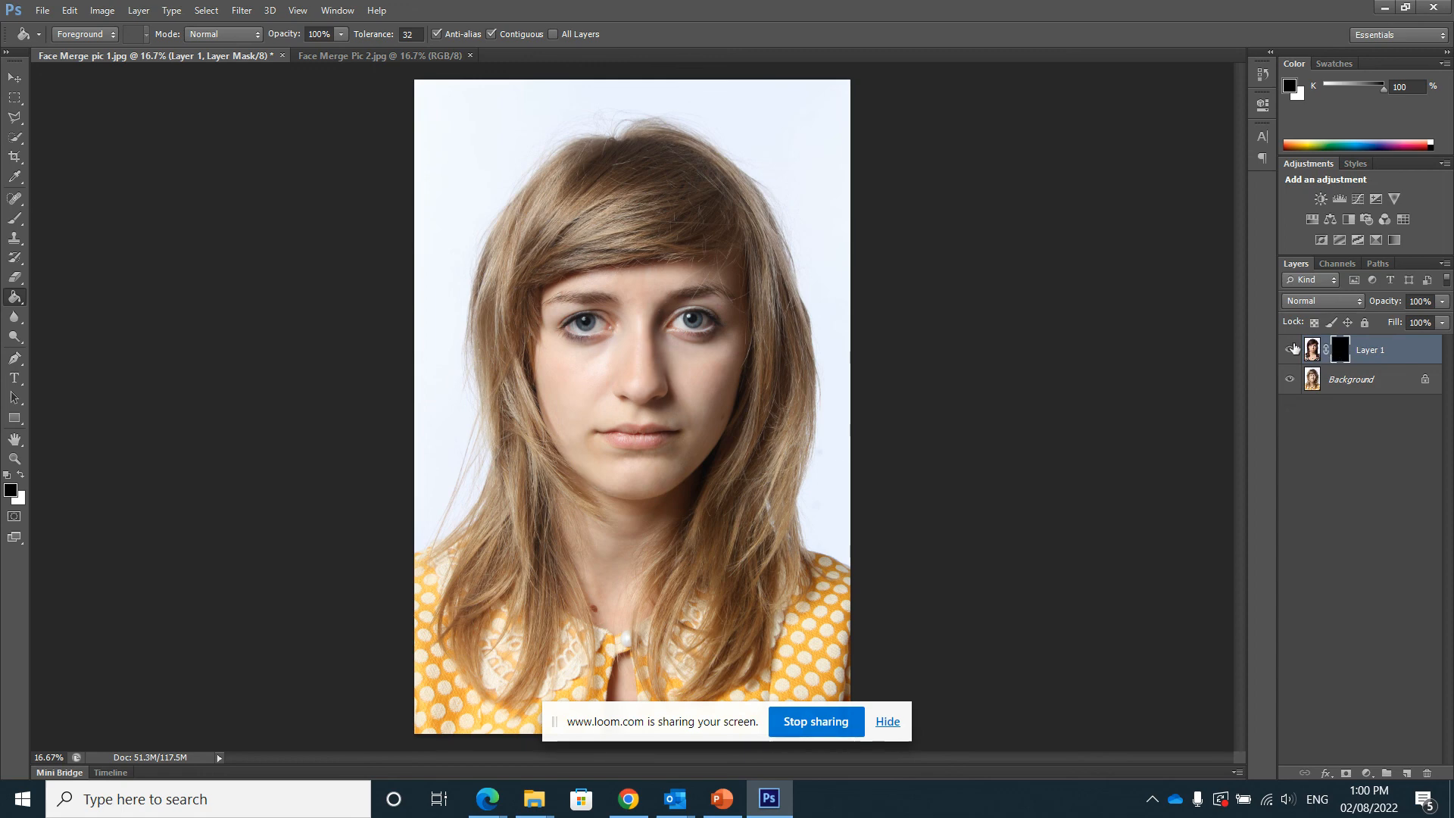
click(487, 799)
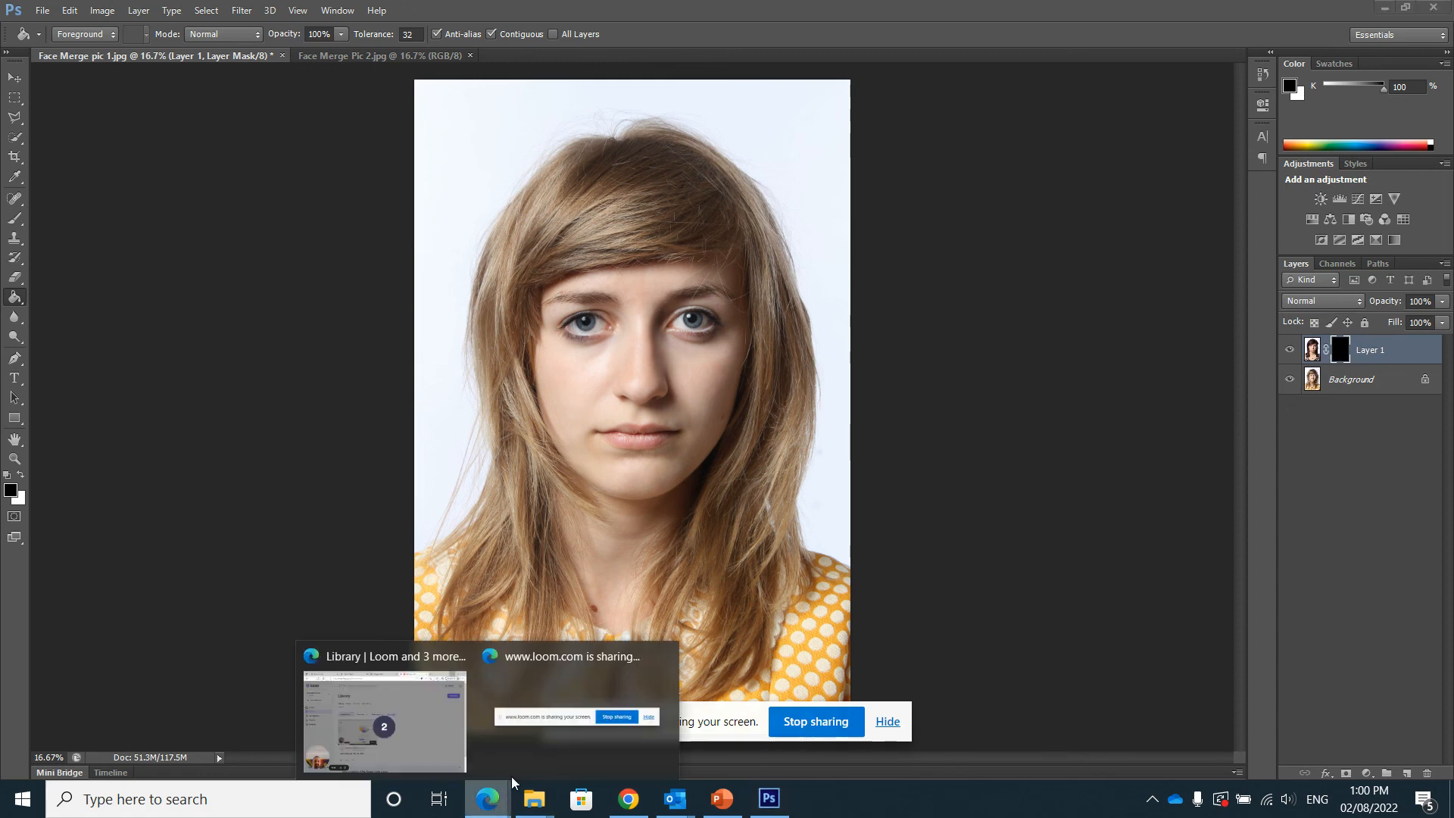
click(344, 757)
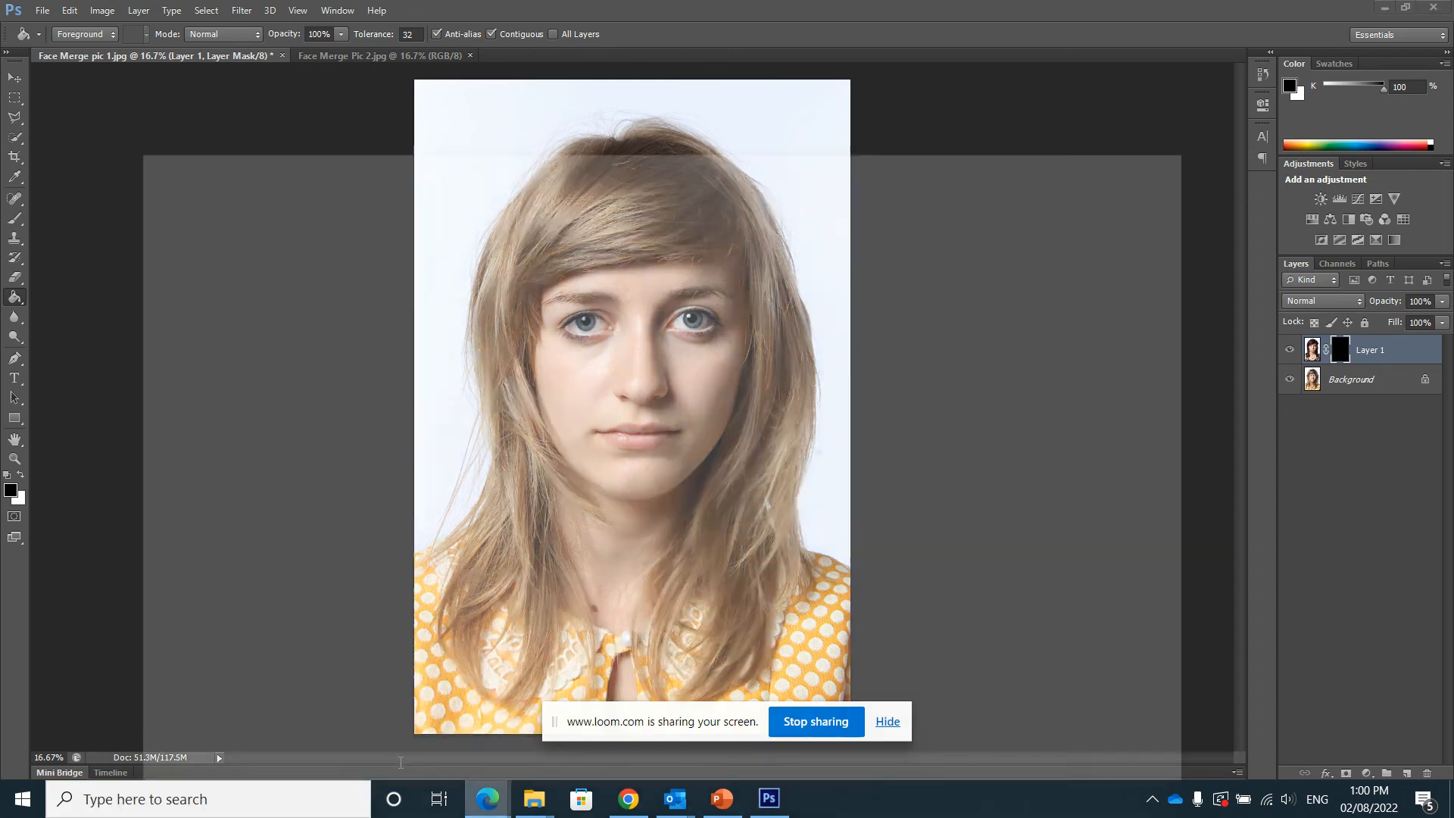